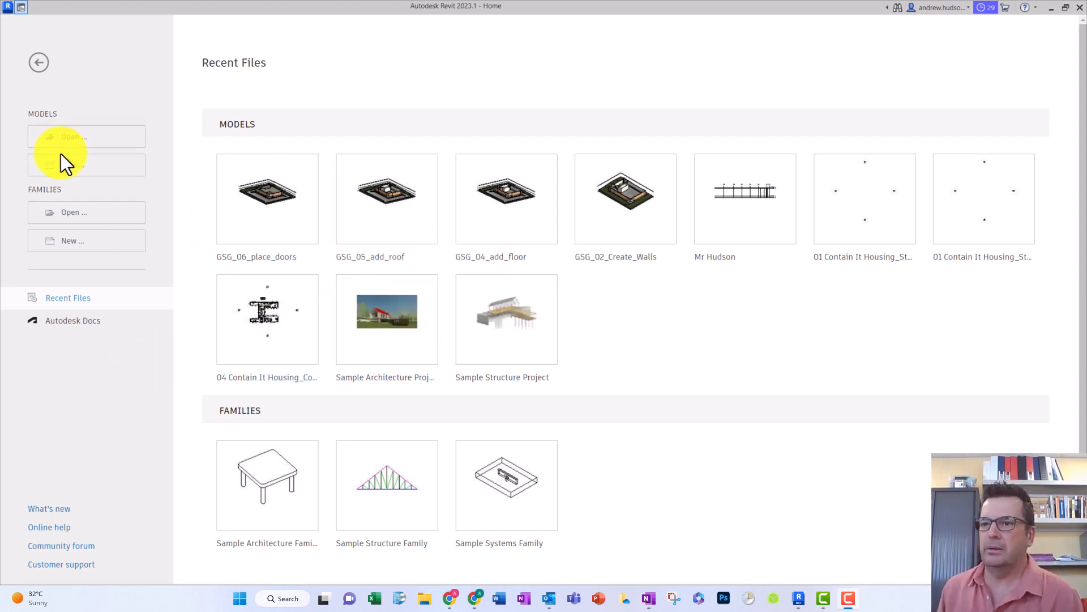
- Open the GSG_07_place_windows project from the GSGRevitLT folder
{"action": "left_click", "coordinate": [68, 138]}
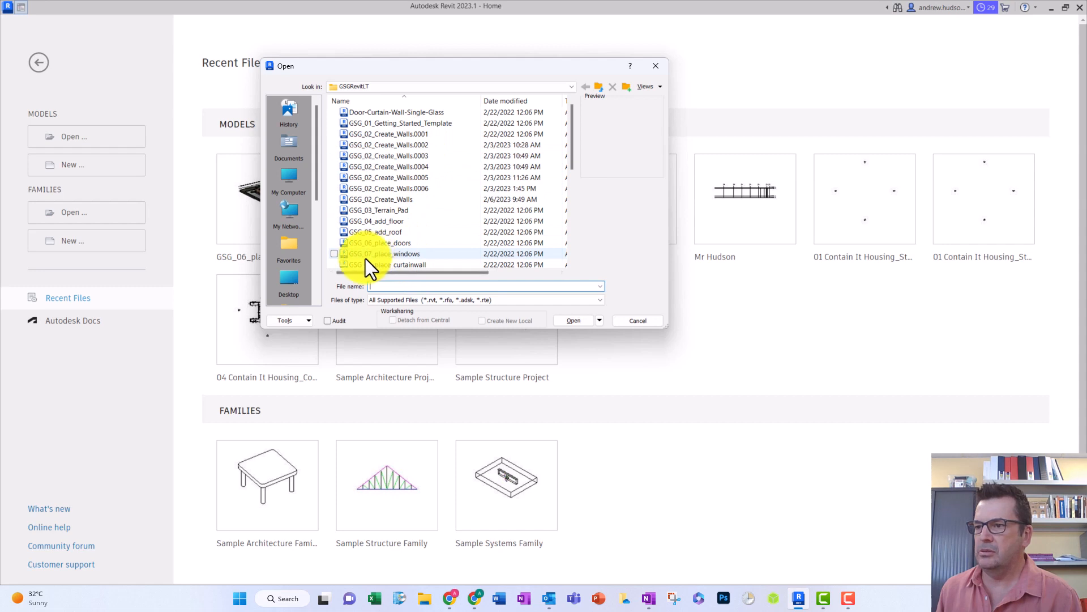
{"action": "left_click", "coordinate": [405, 256]}
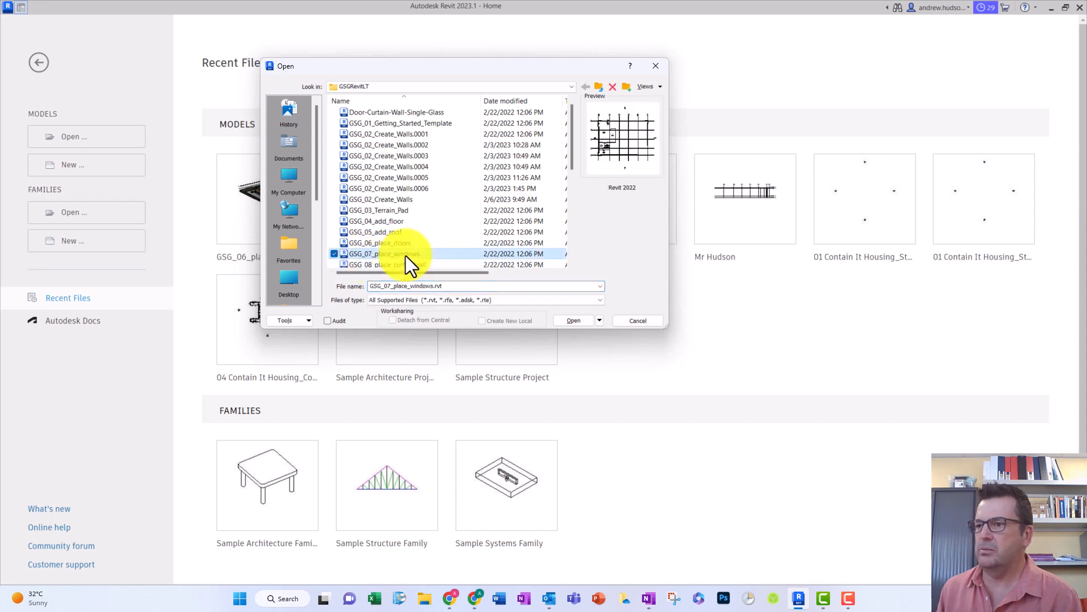
{"action": "left_click", "coordinate": [571, 322]}
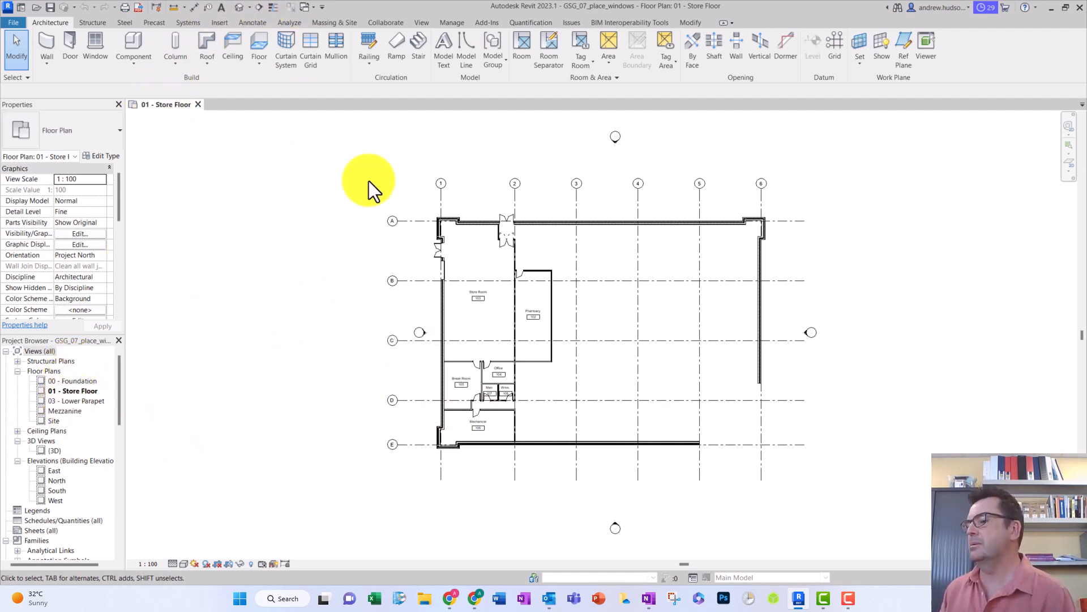
- Place an M_Fixed 0610 x 1220mm window in the Office's upper wall, about 200 mm to the right of its door
{"action": "scroll", "coordinate": [484, 325], "scroll_direction": "up", "scroll_amount": 4}
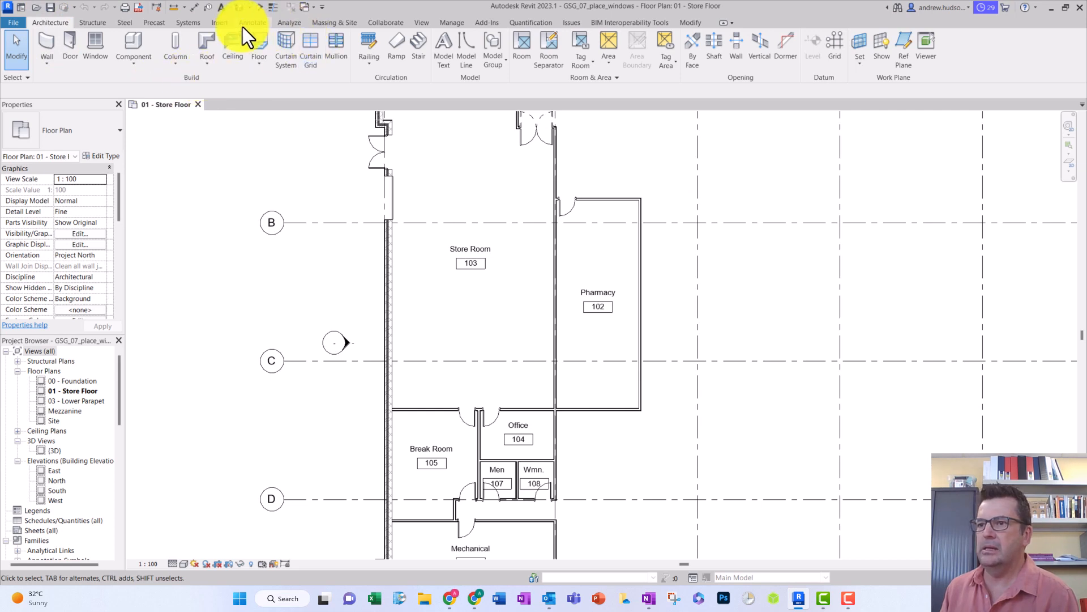
{"action": "left_click", "coordinate": [97, 42]}
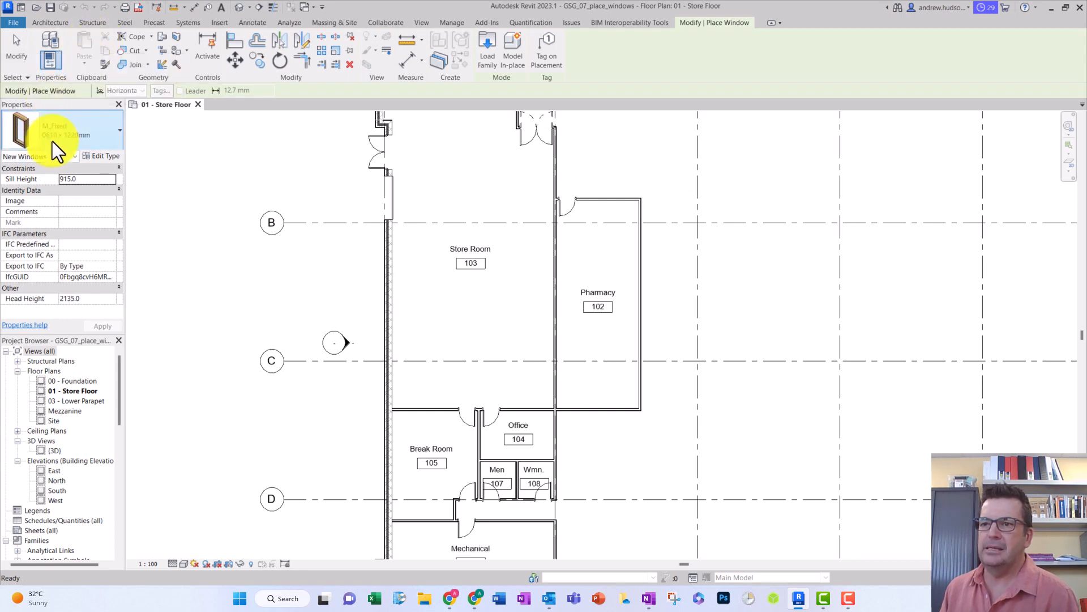
{"action": "left_click", "coordinate": [90, 131]}
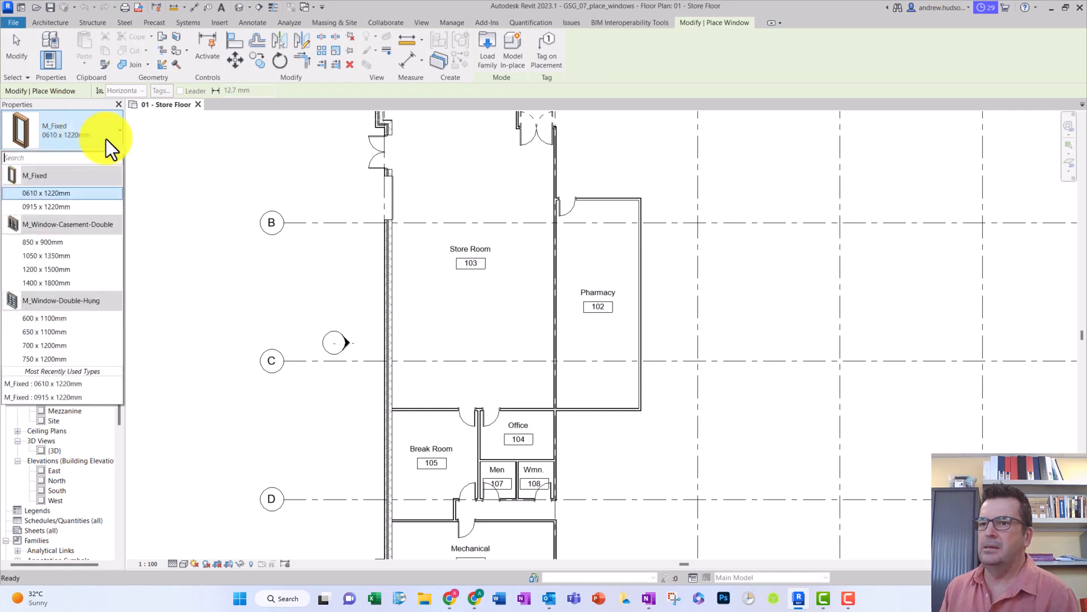
{"action": "left_click", "coordinate": [43, 193]}
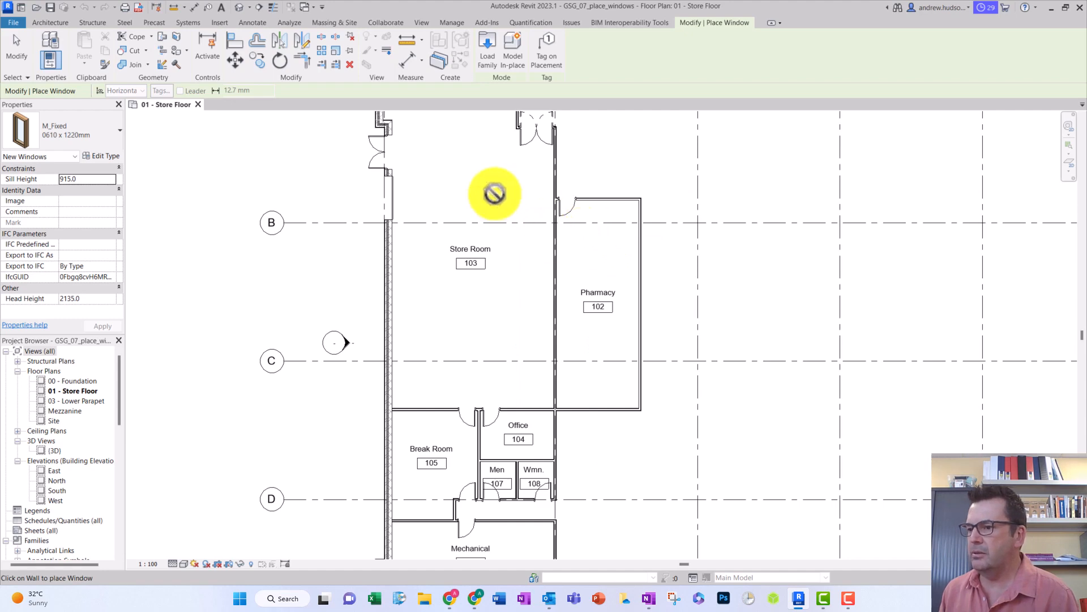
{"action": "middle_click_drag", "start_coordinate": [495, 194], "coordinate": [483, 141]}
{"action": "middle_click_drag", "start_coordinate": [503, 327], "coordinate": [502, 241]}
{"action": "scroll", "coordinate": [483, 258], "scroll_direction": "up", "scroll_amount": 3}
{"action": "scroll", "coordinate": [484, 258], "scroll_direction": "up", "scroll_amount": 4}
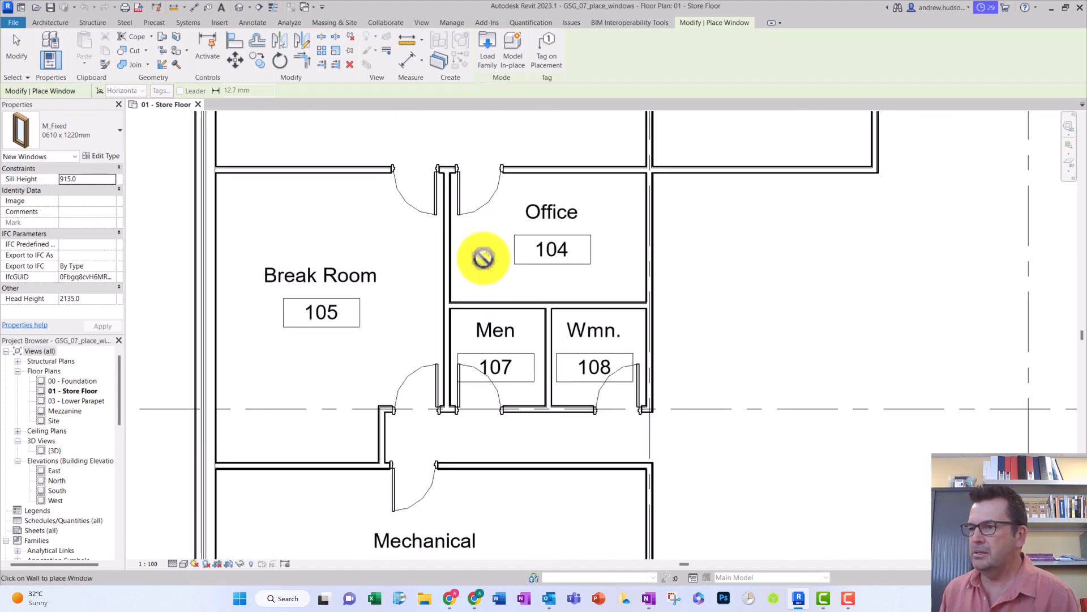
{"action": "middle_click_drag", "start_coordinate": [502, 279], "coordinate": [589, 290]}
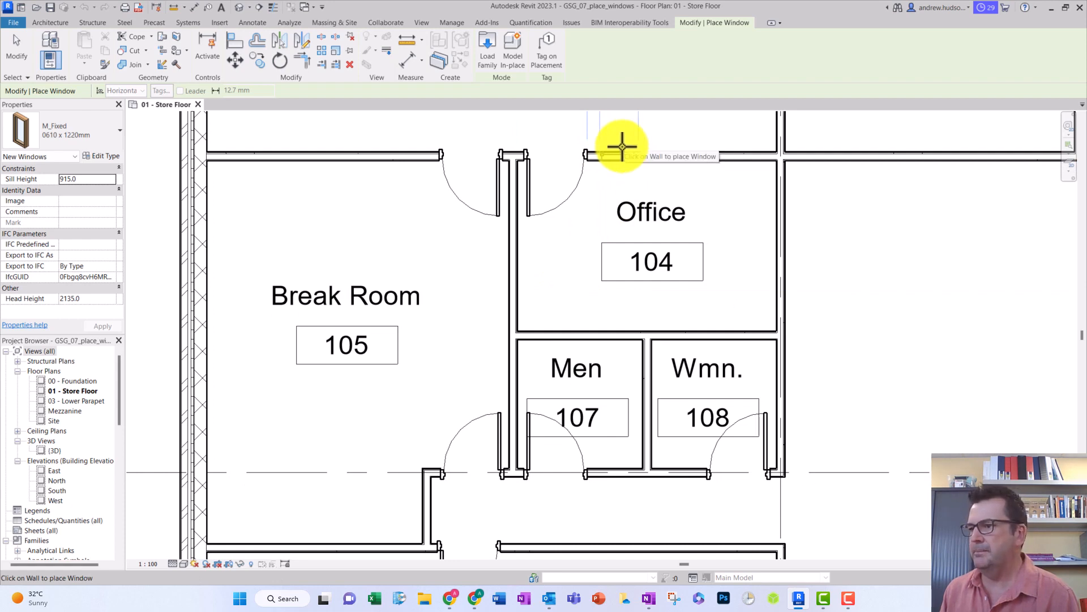
{"action": "left_click", "coordinate": [622, 149]}
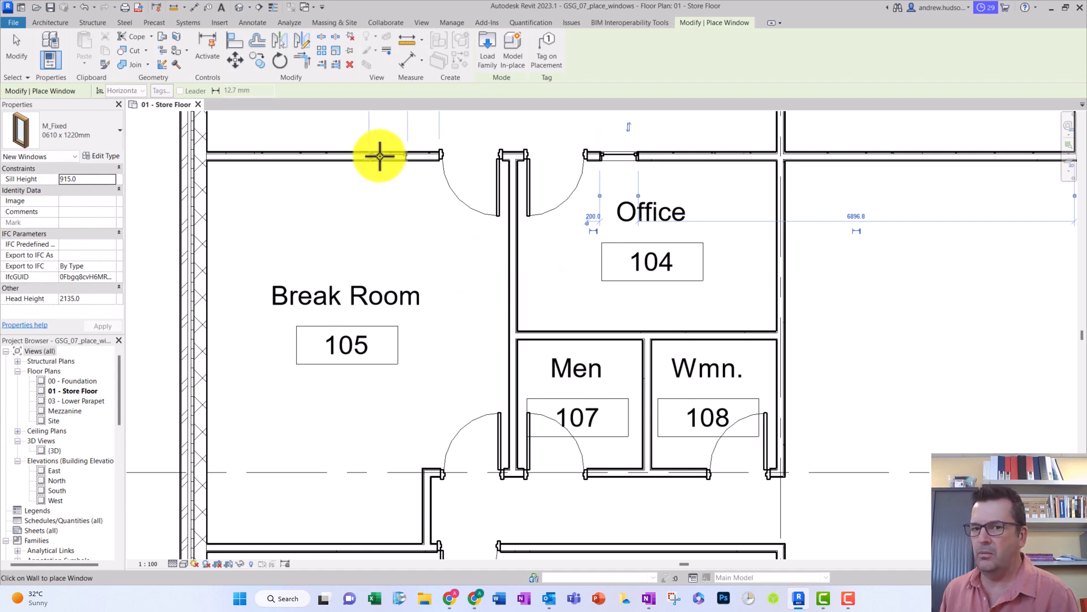
- Place three windows in the Break Room's upper wall: 500 mm from the door, 600 mm beyond that, and 300 mm from the exterior wall
{"action": "left_click", "coordinate": [387, 154]}
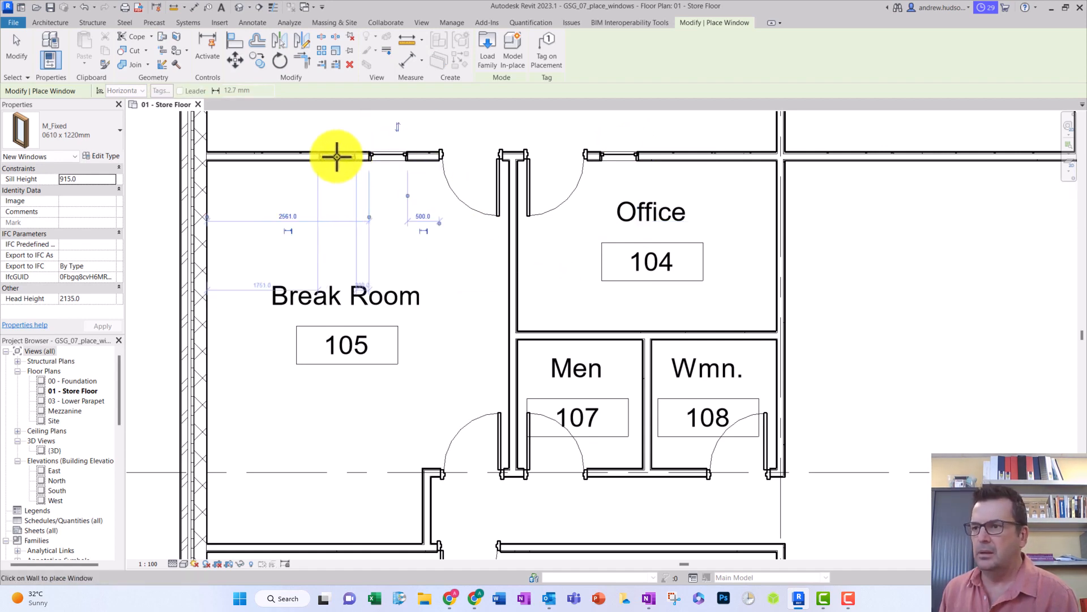
{"action": "left_click", "coordinate": [315, 154]}
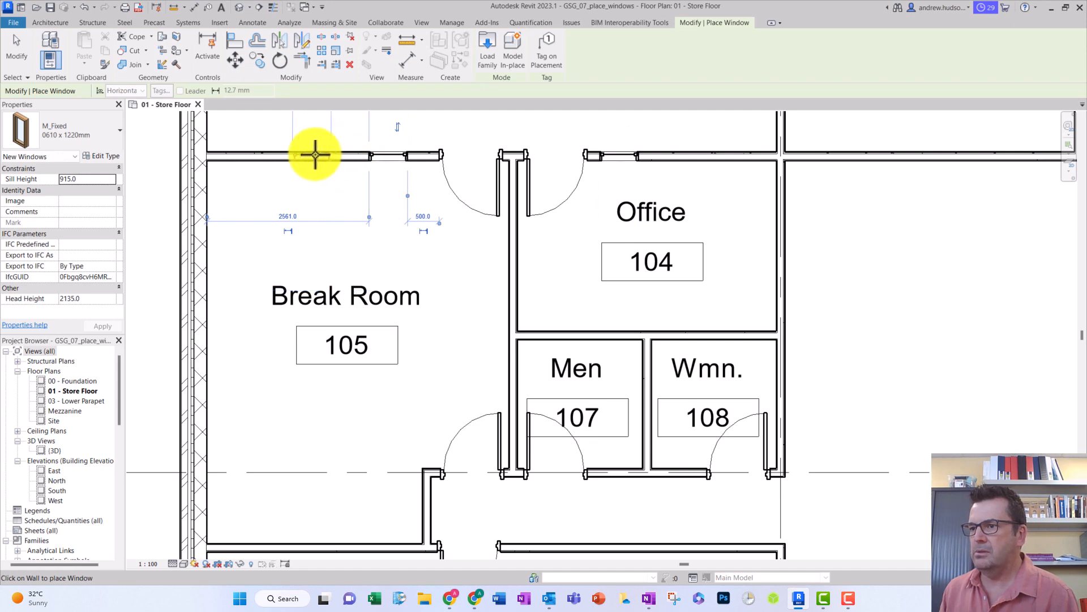
{"action": "left_click", "coordinate": [244, 153]}
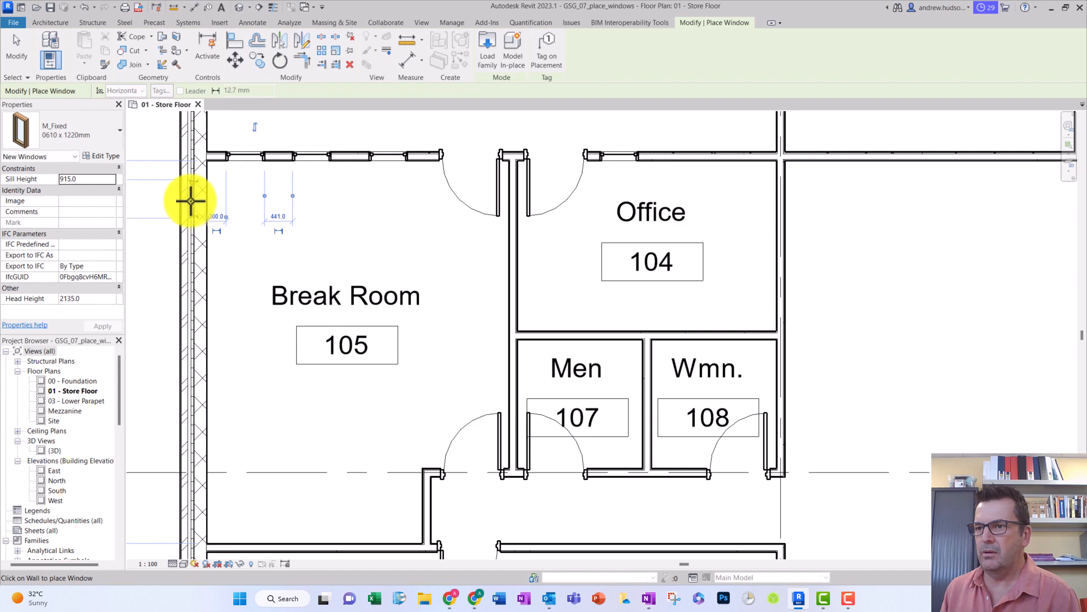
- Place four windows down the Break Room's exterior wall, starting 300 mm below the upper wall, with gaps of 800, 900 and 805 mm
{"action": "left_click", "coordinate": [186, 284]}
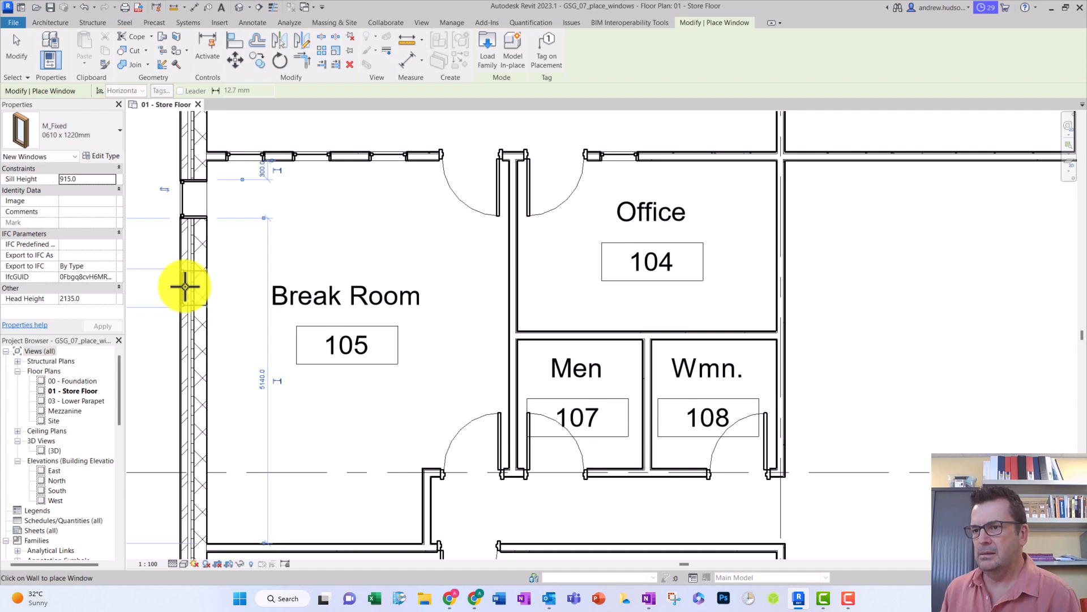
{"action": "left_click", "coordinate": [185, 289]}
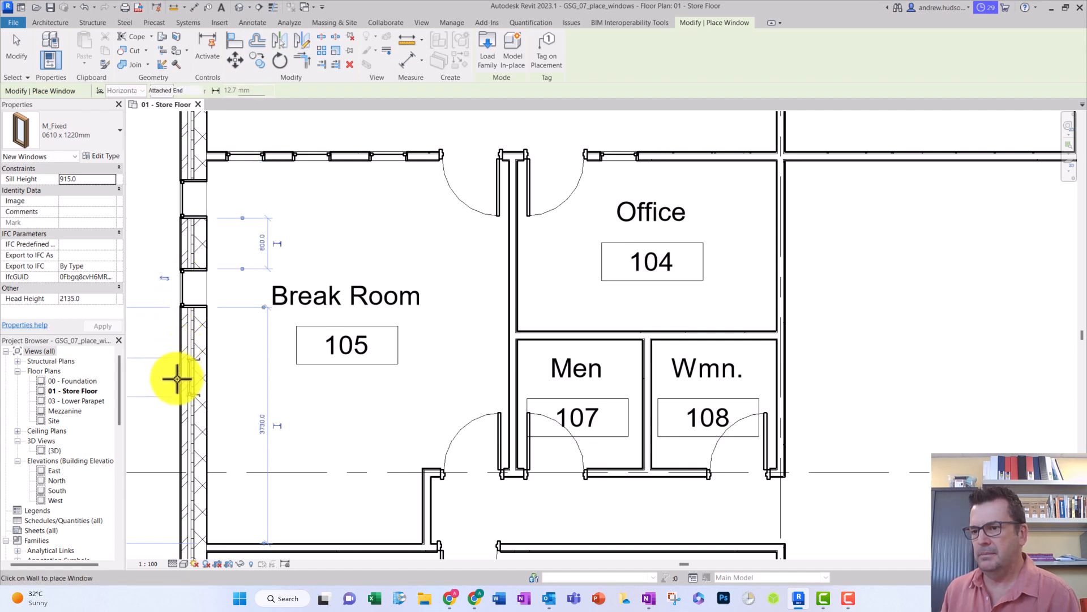
{"action": "left_click", "coordinate": [181, 383]}
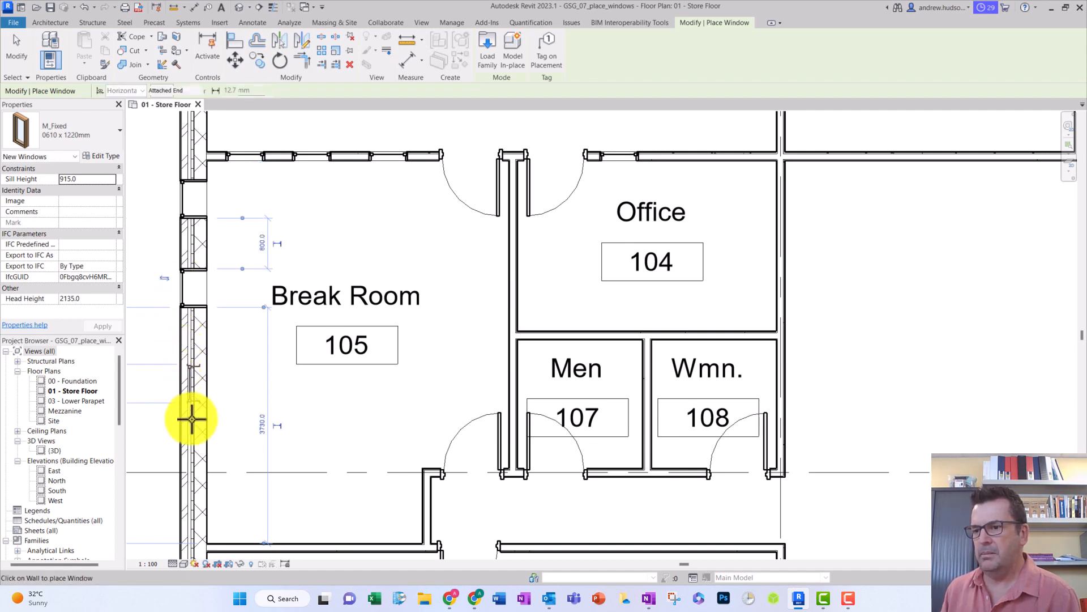
{"action": "left_click", "coordinate": [190, 470]}
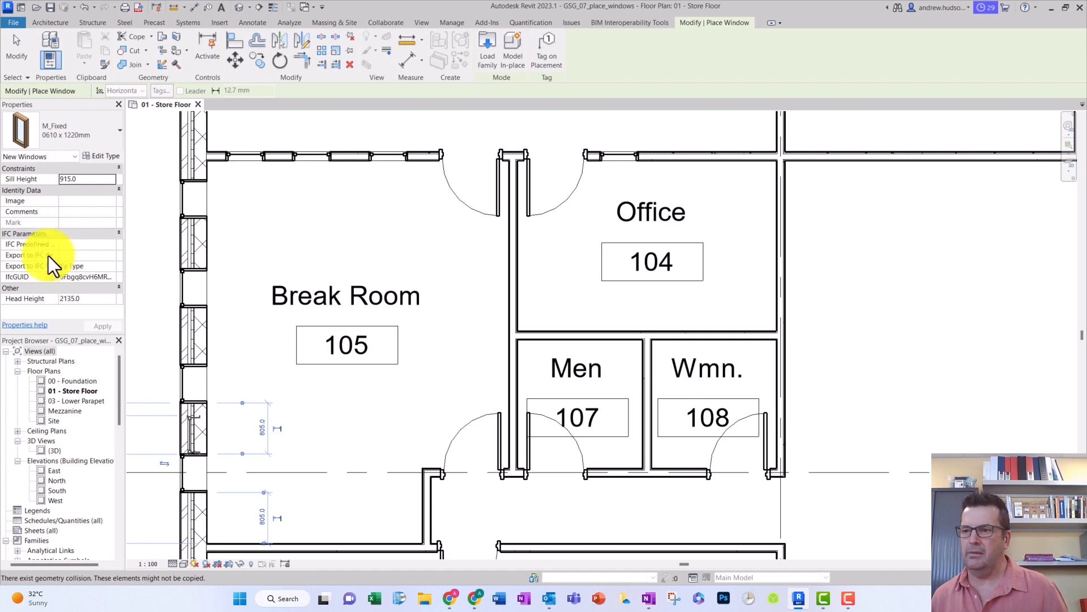
{"action": "key", "text": "Escape"}
{"action": "key", "text": "Escape"}
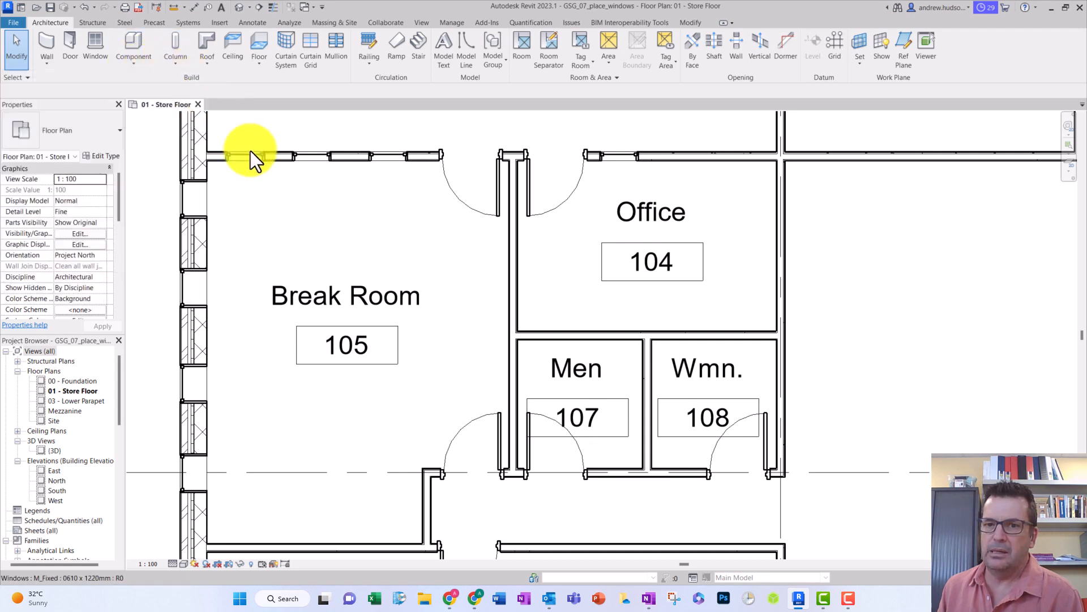
- Duplicate the uppermost exterior-wall window's type as "0610 x 0610mm 2" and assign it to that window
{"action": "left_click", "coordinate": [180, 197]}
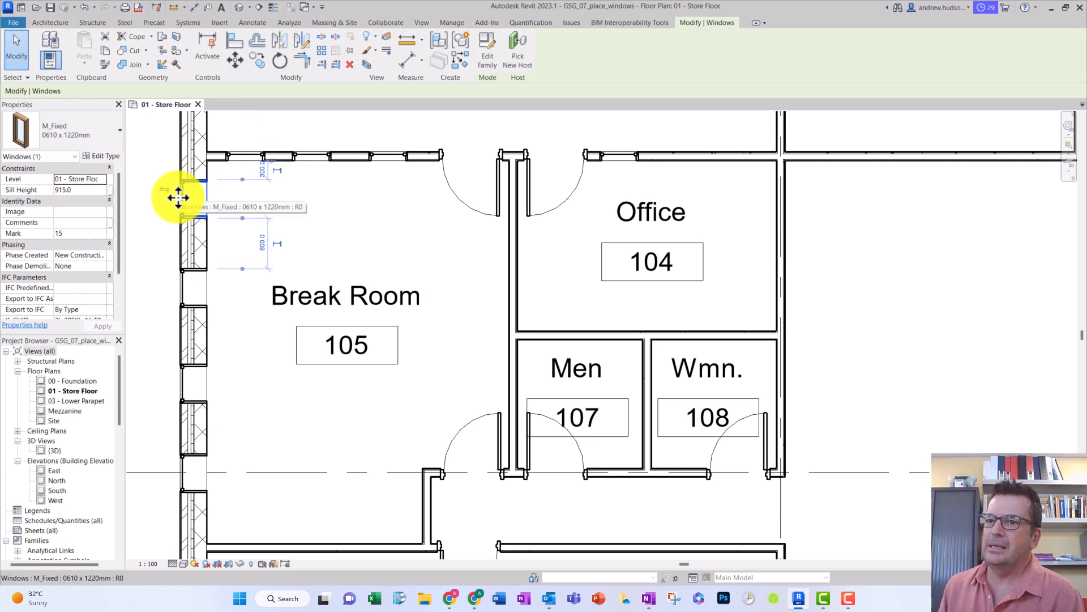
{"action": "left_click", "coordinate": [86, 156]}
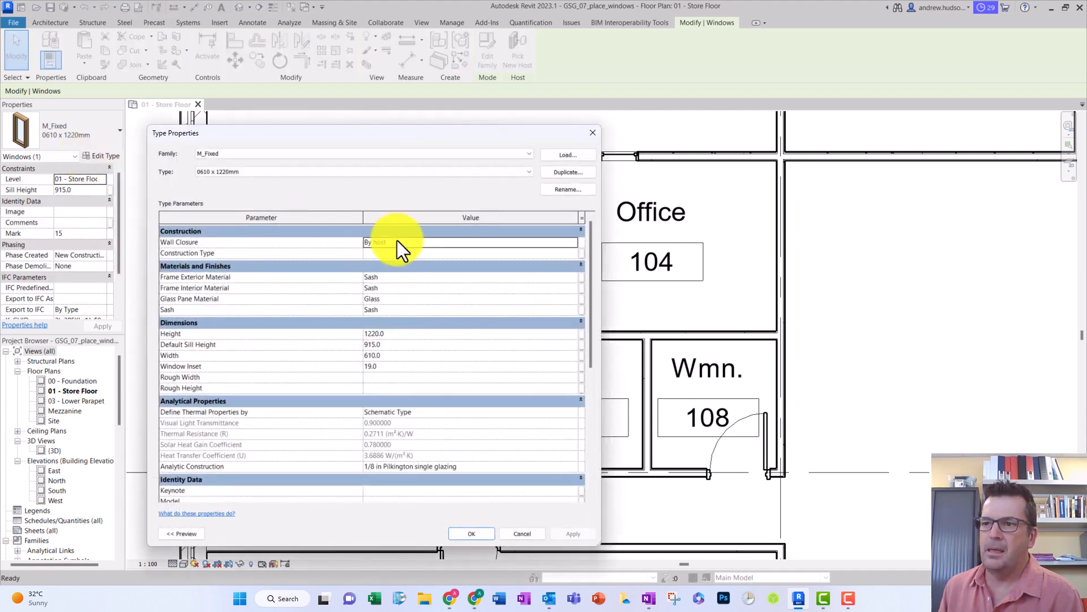
{"action": "left_click_drag", "start_coordinate": [311, 136], "coordinate": [423, 110]}
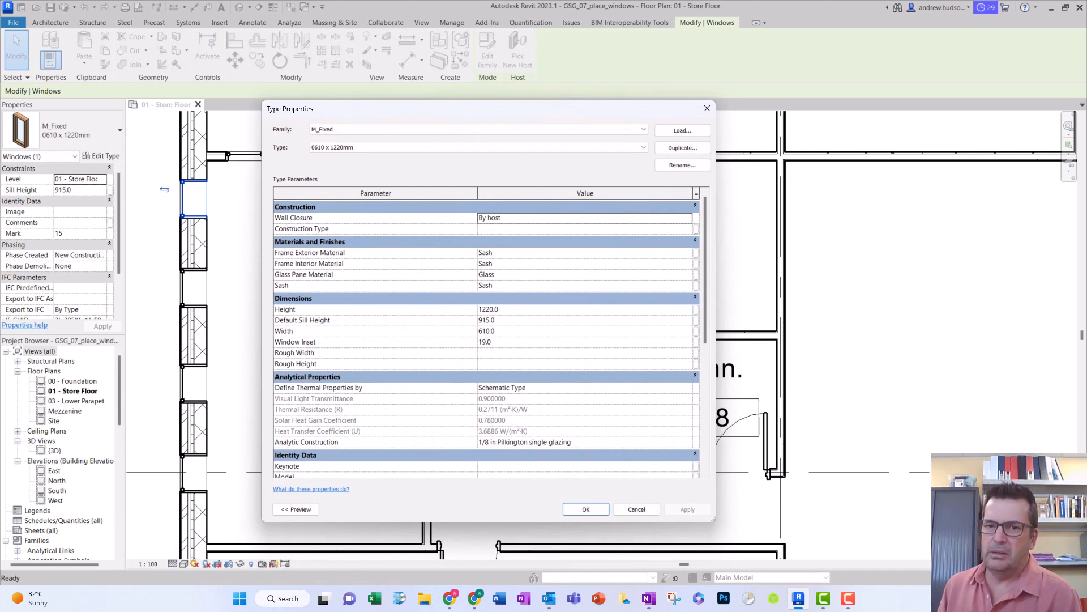
{"action": "left_click", "coordinate": [674, 147]}
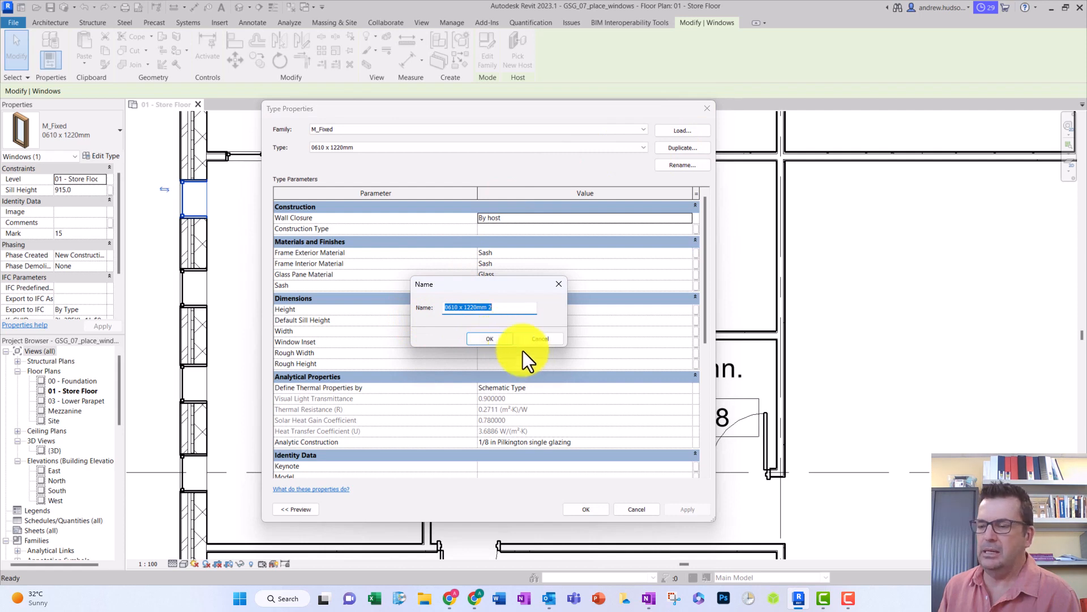
{"action": "left_click", "coordinate": [479, 306]}
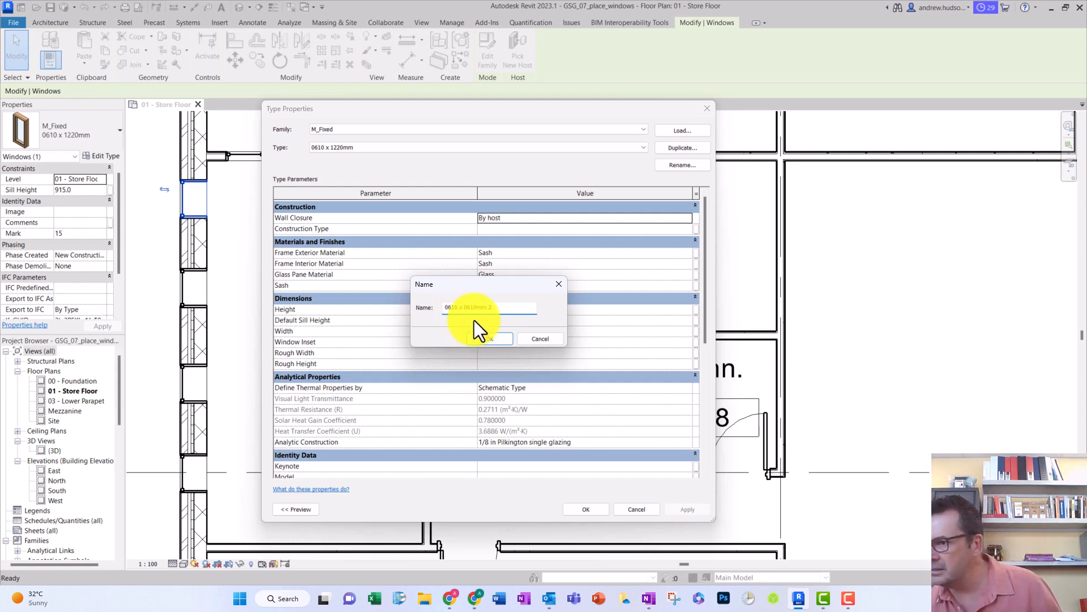
{"action": "left_click", "coordinate": [488, 337]}
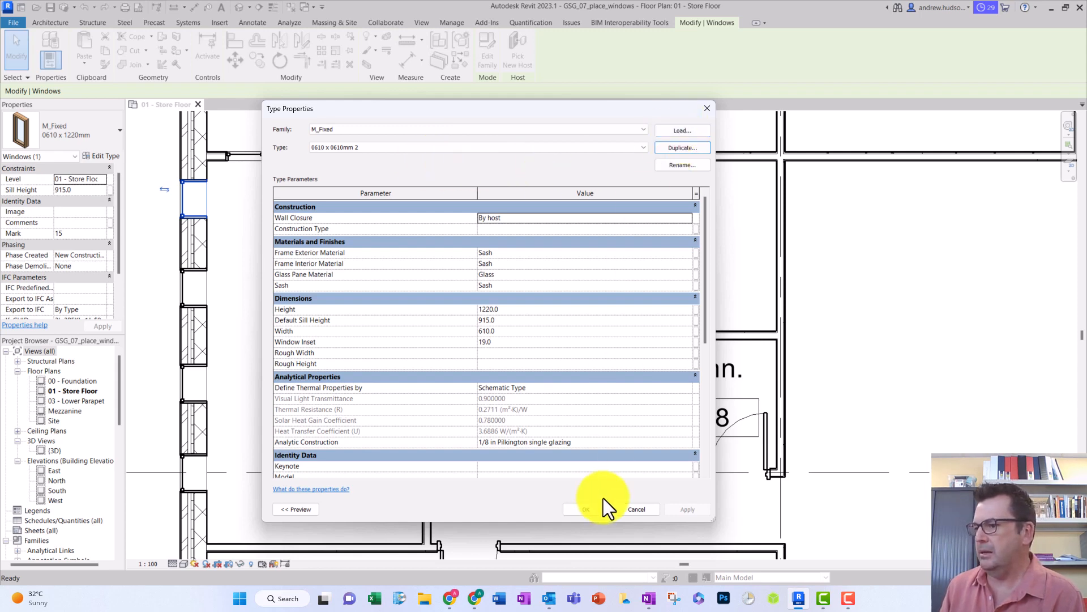
{"action": "left_click", "coordinate": [592, 509]}
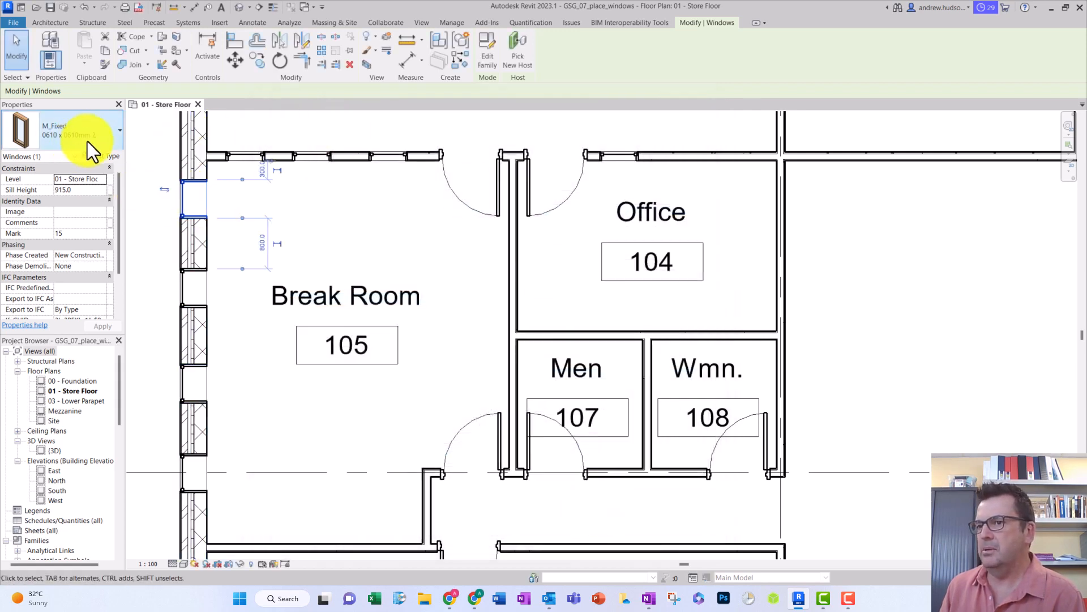
- Change the other three windows in the Break Room's exterior wall to the M_Fixed 0610 x 0610mm 2 type
{"action": "left_click", "coordinate": [182, 283]}
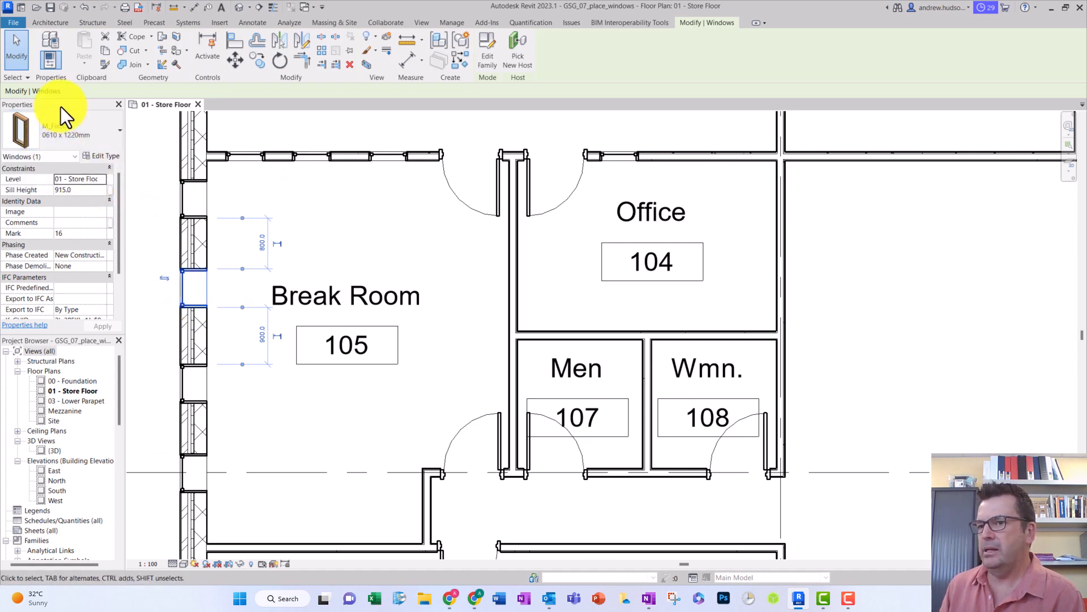
{"action": "left_click", "coordinate": [109, 136]}
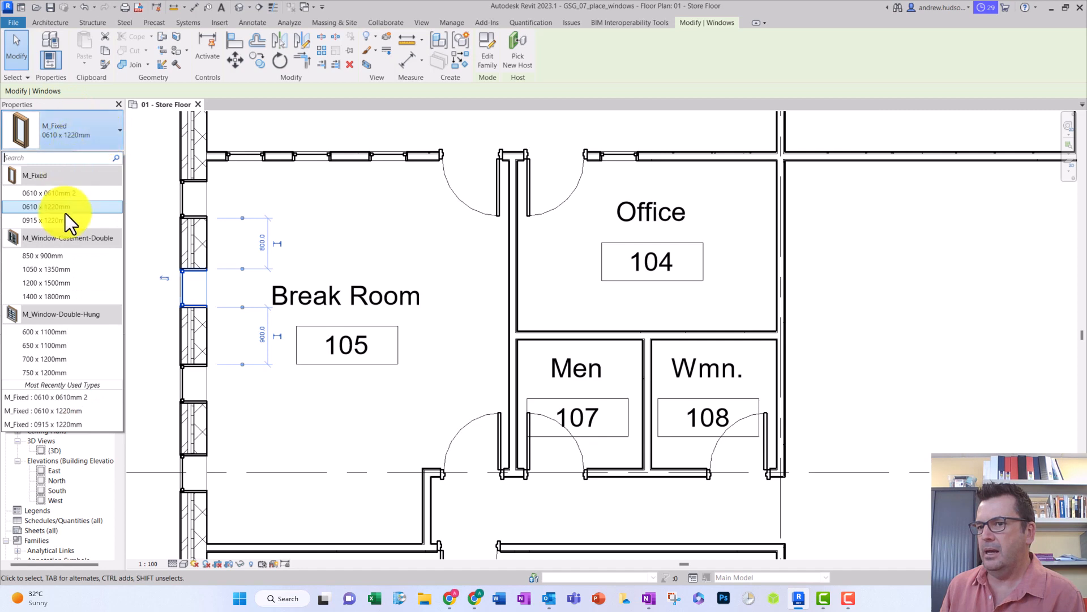
{"action": "left_click", "coordinate": [57, 195]}
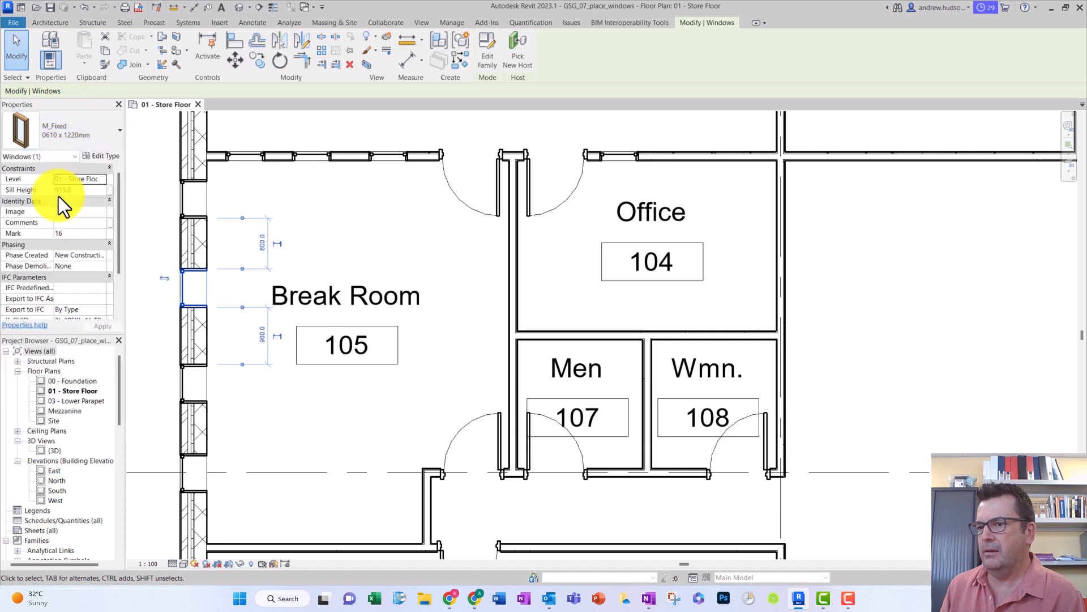
{"action": "left_click", "coordinate": [180, 382]}
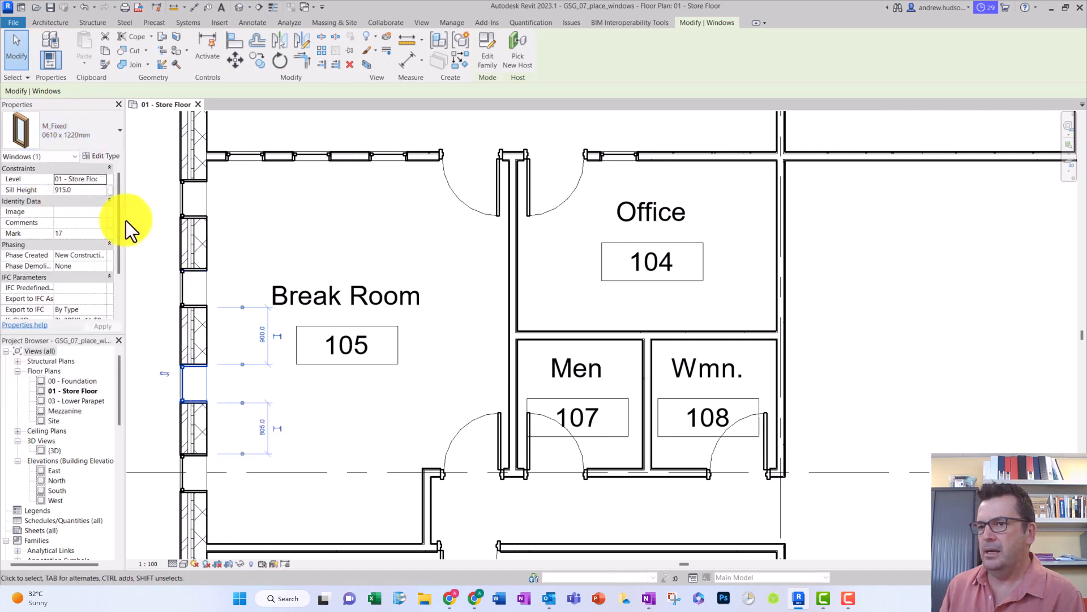
{"action": "left_click", "coordinate": [92, 134]}
{"action": "left_click", "coordinate": [71, 192]}
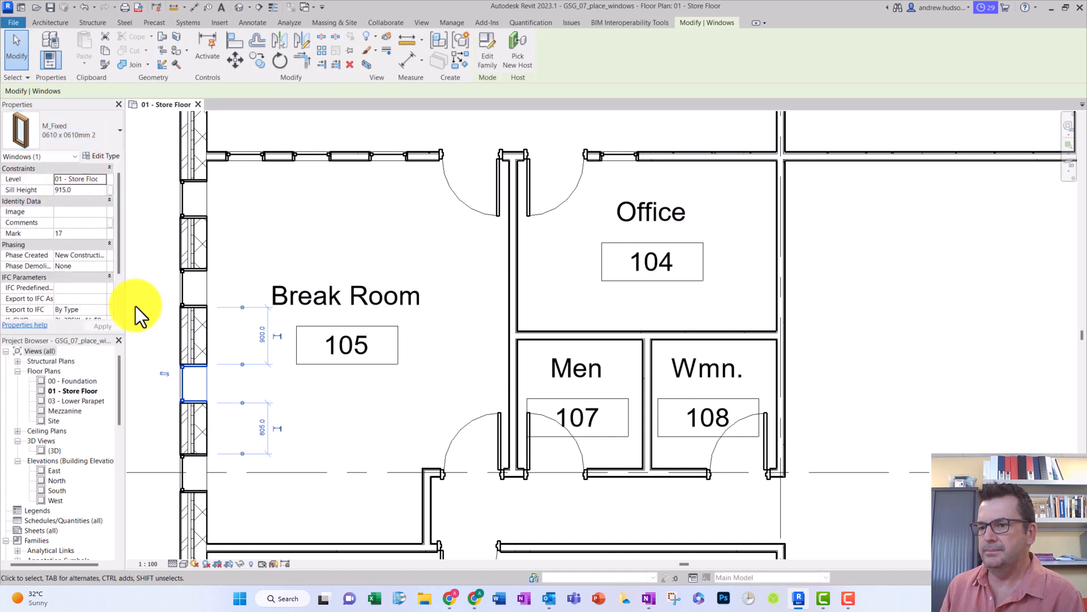
{"action": "left_click", "coordinate": [181, 464]}
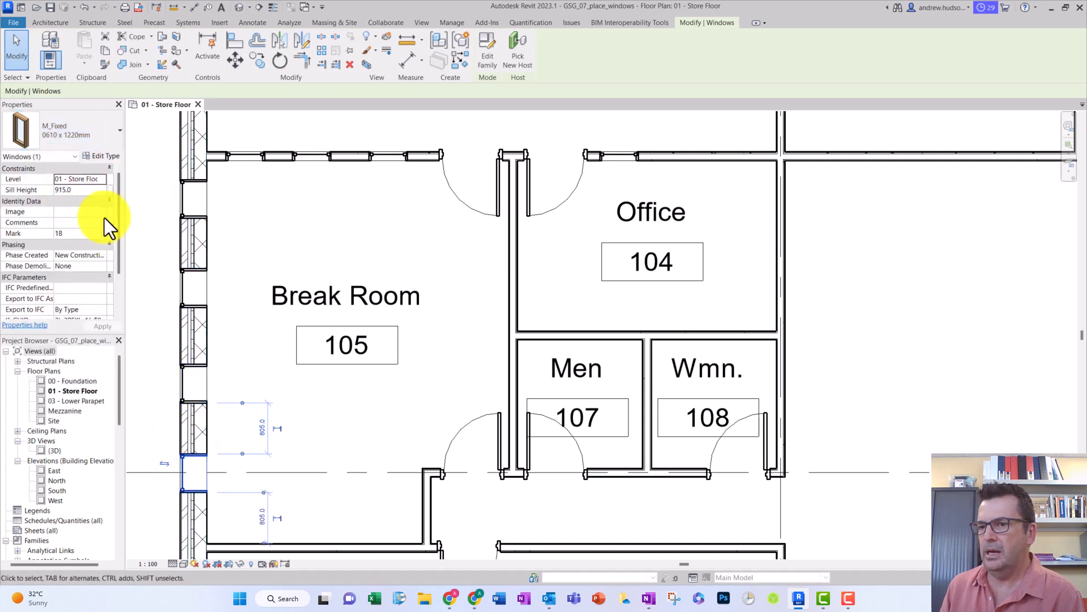
{"action": "left_click", "coordinate": [104, 129]}
{"action": "left_click", "coordinate": [66, 195]}
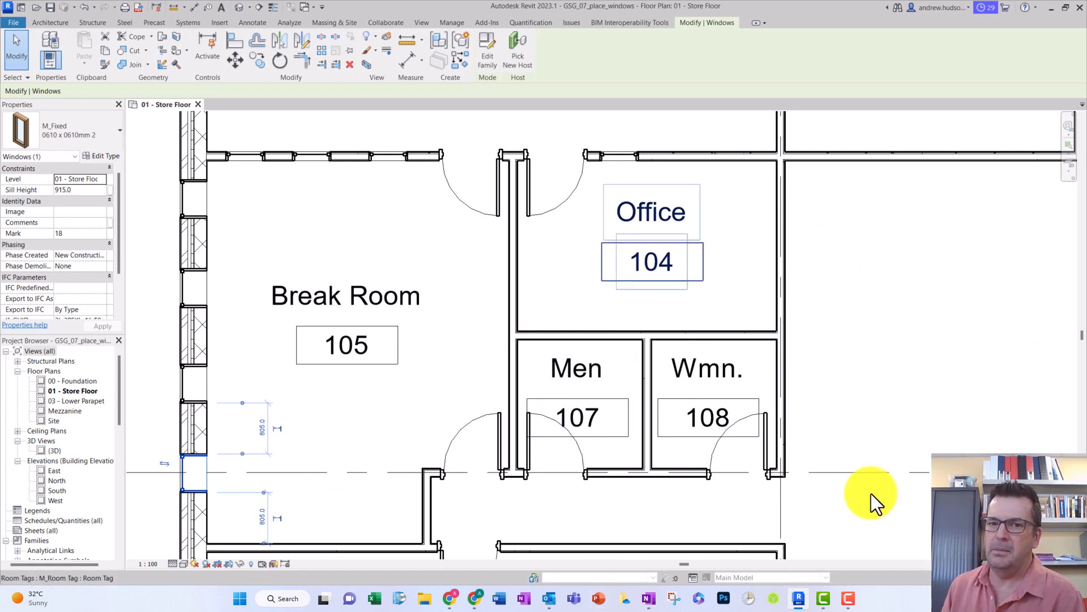
- Place an aligned dimension outside the exterior wall between the outer faces of the Break Room's upper and lower walls
{"action": "left_click", "coordinate": [257, 22]}
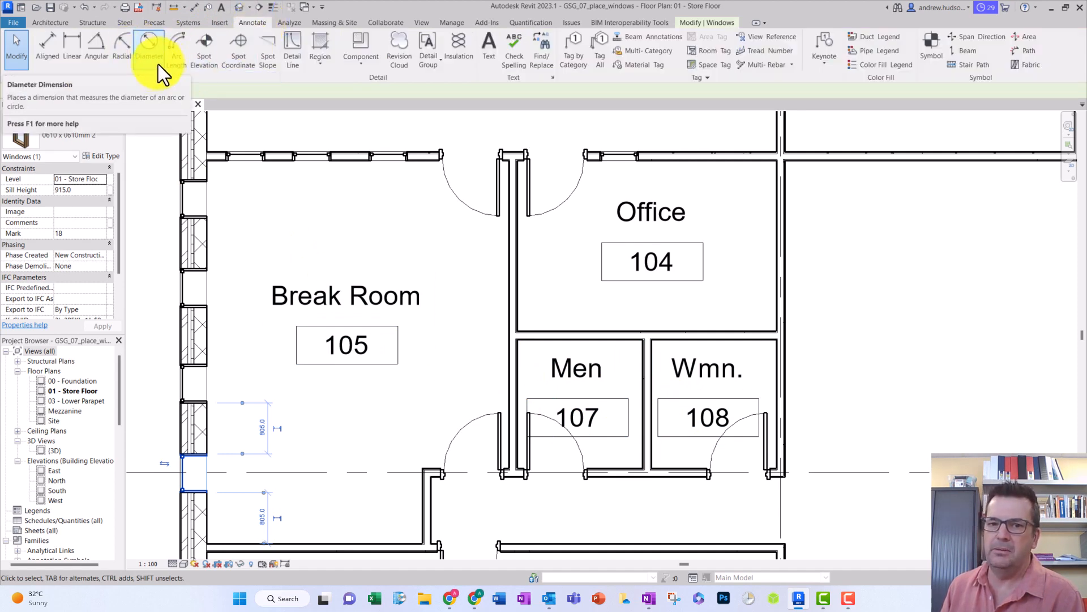
{"action": "left_click", "coordinate": [45, 42]}
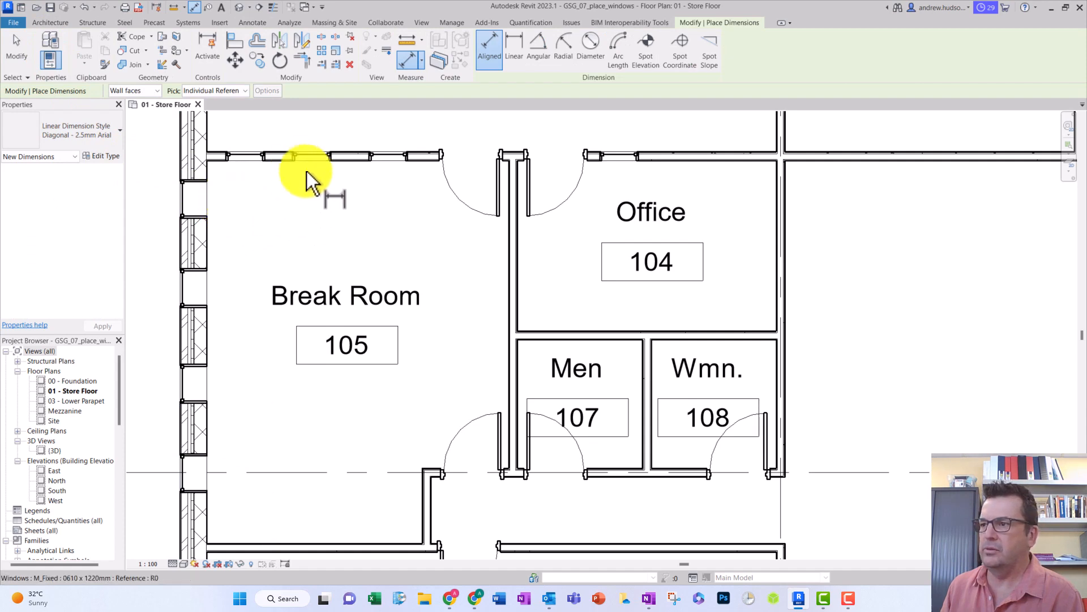
{"action": "left_click", "coordinate": [216, 152]}
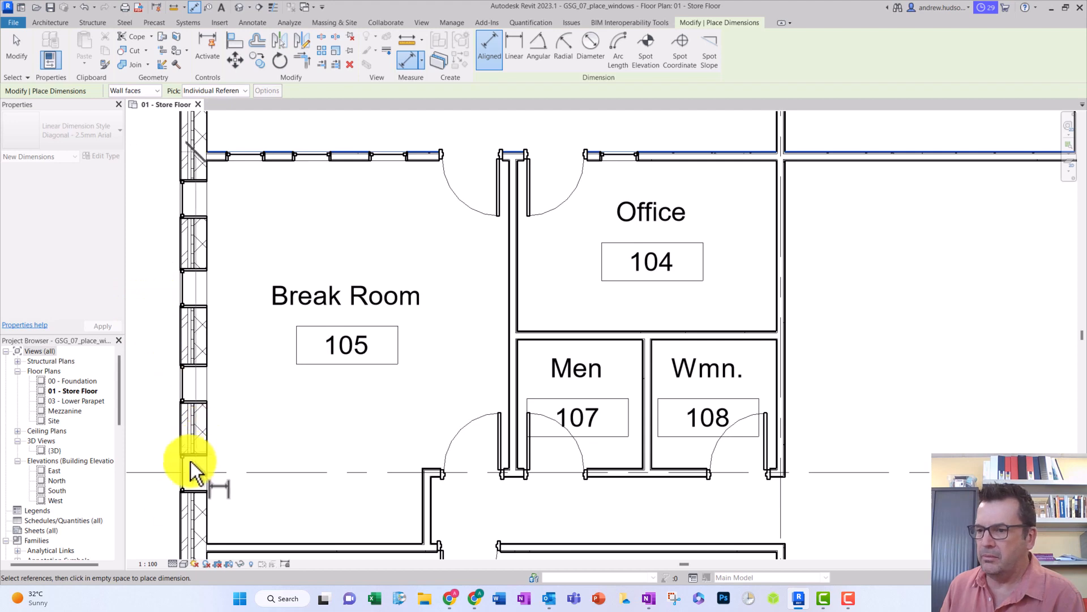
{"action": "left_click", "coordinate": [215, 554]}
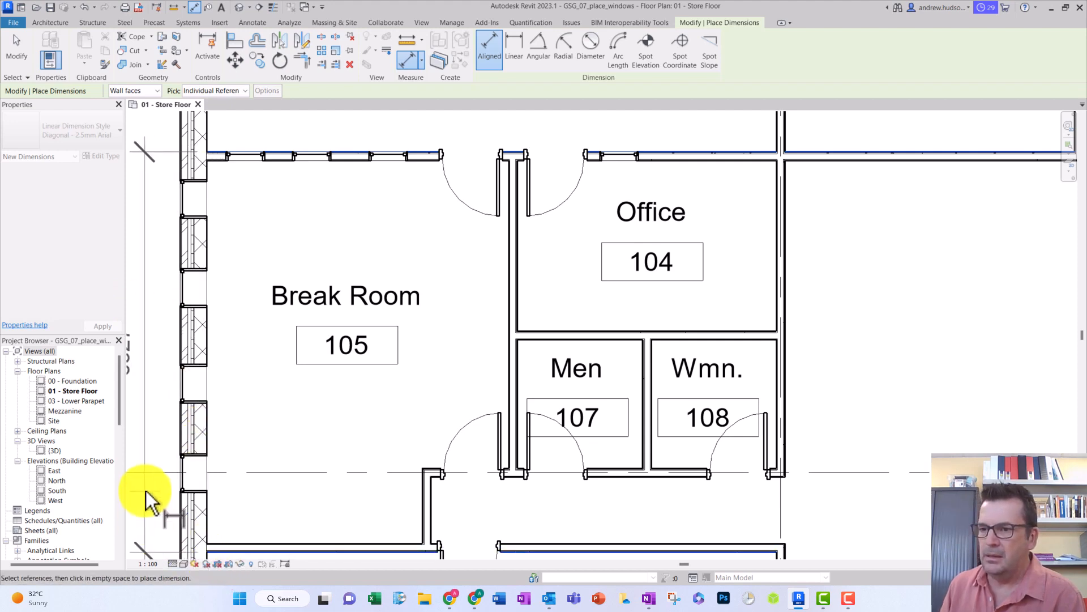
{"action": "middle_click_drag", "start_coordinate": [163, 485], "coordinate": [270, 447]}
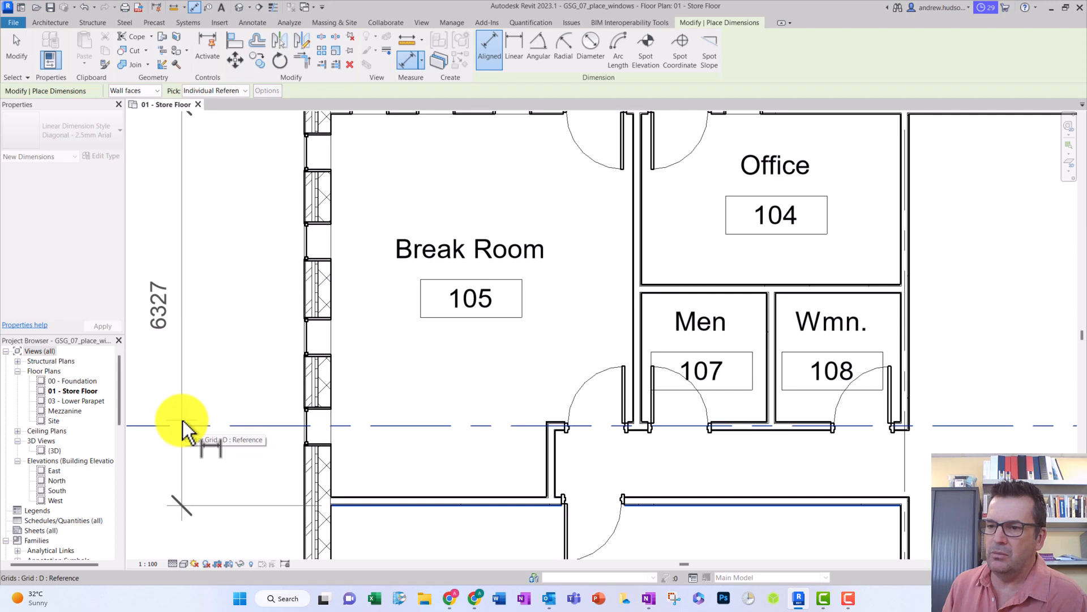
{"action": "left_click", "coordinate": [168, 406]}
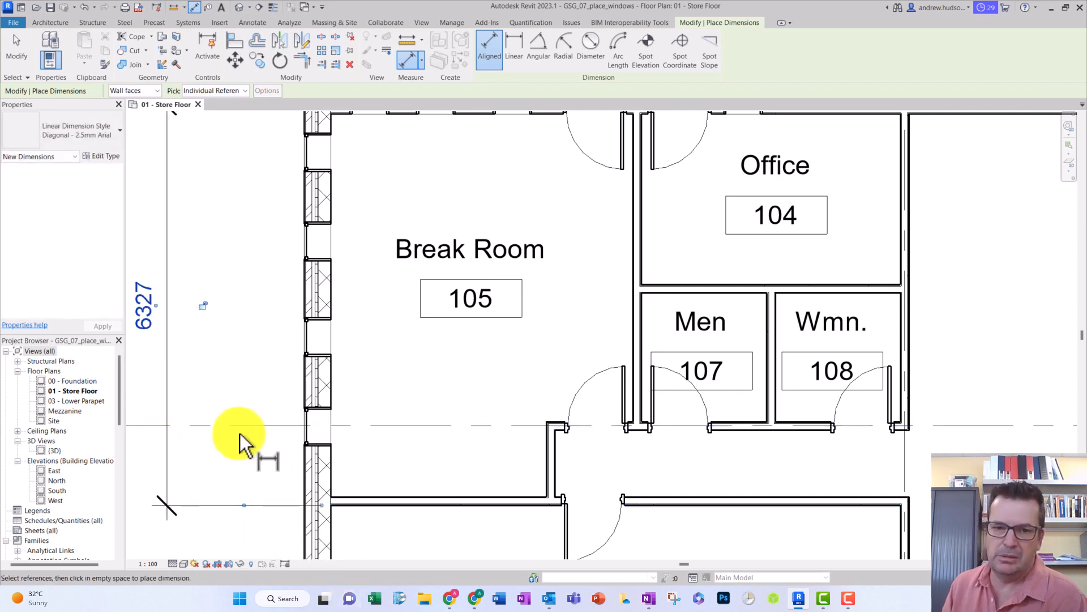
{"action": "scroll", "coordinate": [240, 433], "scroll_direction": "up", "scroll_amount": 1}
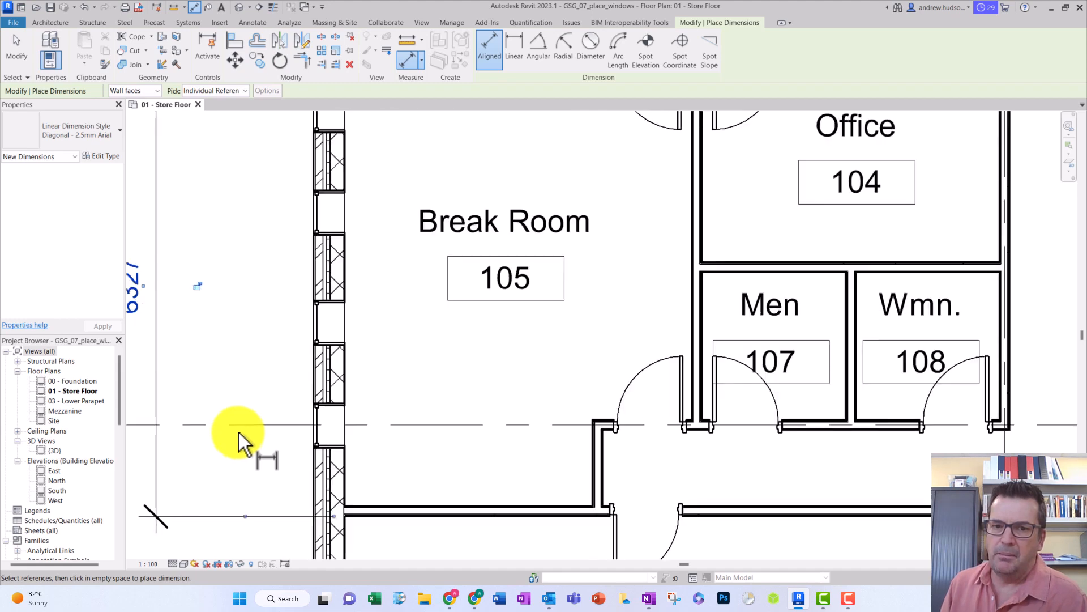
{"action": "scroll", "coordinate": [239, 432], "scroll_direction": "down", "scroll_amount": 1}
{"action": "scroll", "coordinate": [240, 429], "scroll_direction": "down", "scroll_amount": 1}
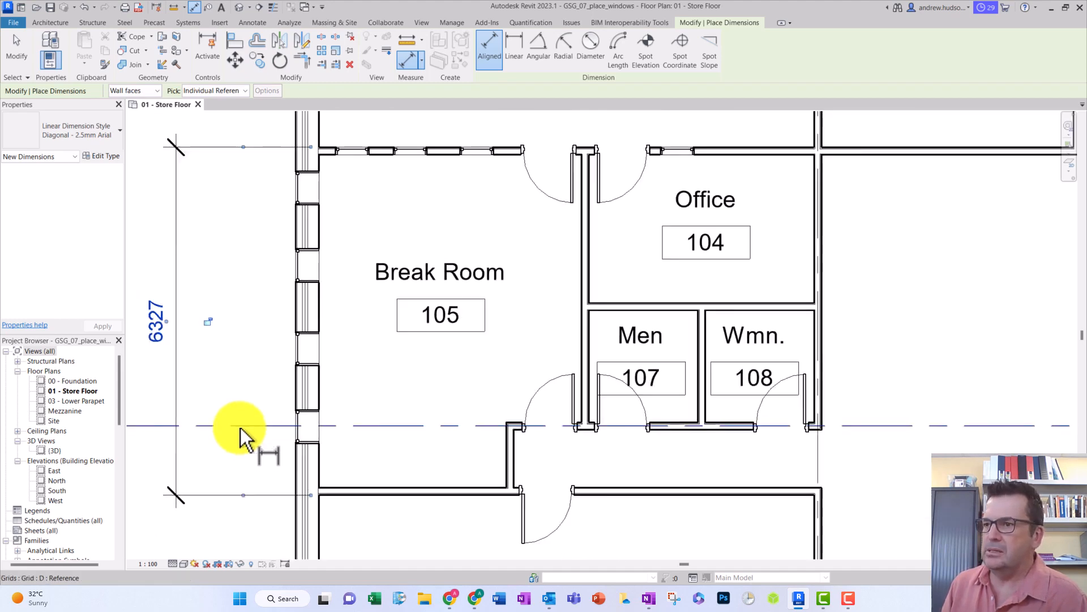
{"action": "left_click", "coordinate": [328, 146]}
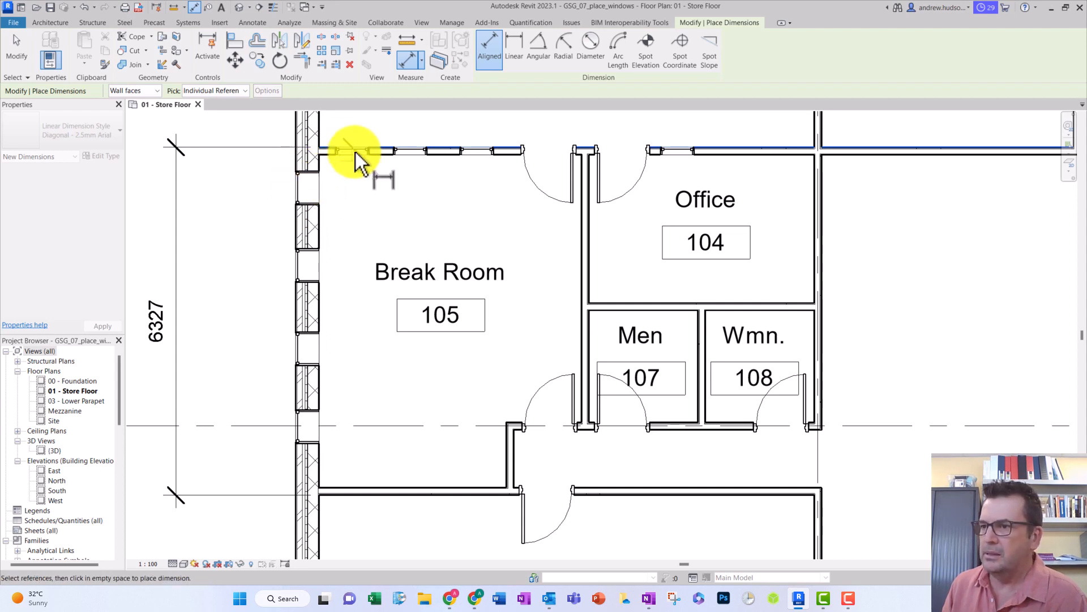
{"action": "scroll", "coordinate": [330, 158], "scroll_direction": "down", "scroll_amount": 1}
{"action": "scroll", "coordinate": [330, 159], "scroll_direction": "up", "scroll_amount": 3}
{"action": "scroll", "coordinate": [332, 152], "scroll_direction": "up", "scroll_amount": 3}
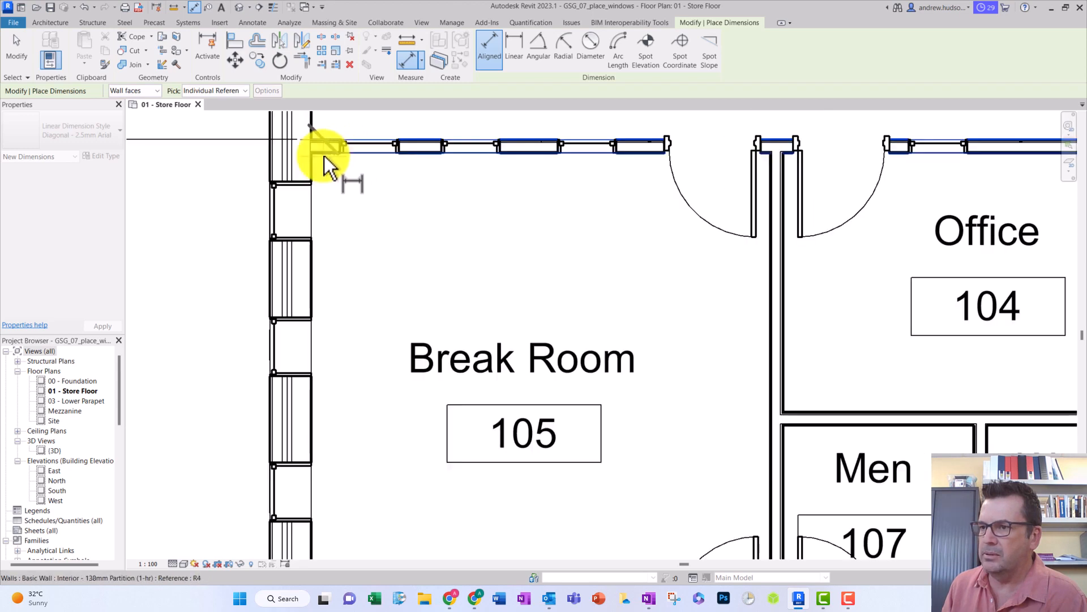
{"action": "left_click", "coordinate": [300, 146]}
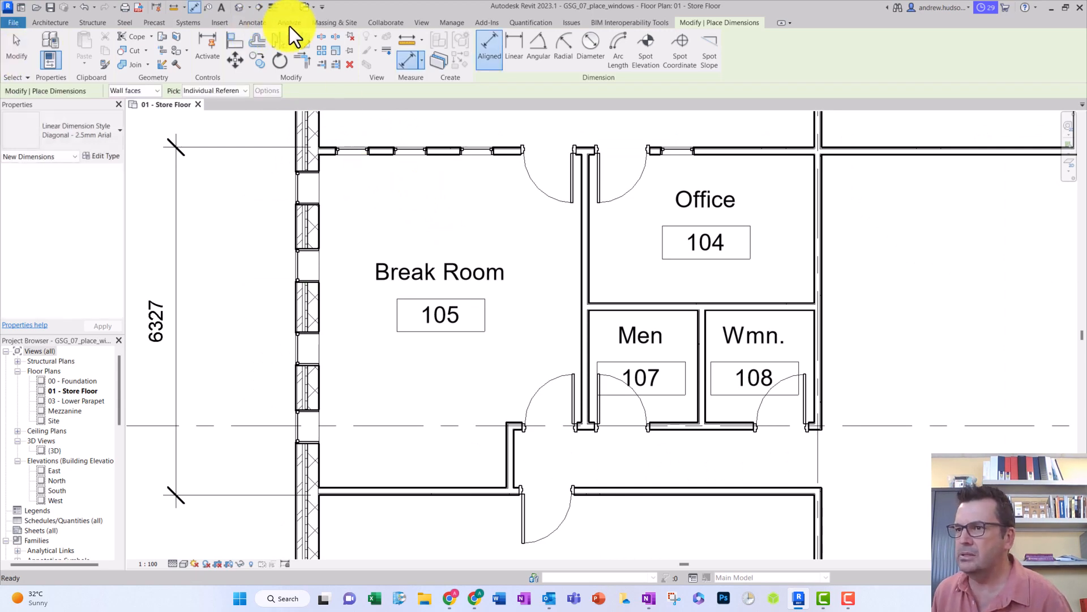
- Place an aligned dimension string from the Break Room's upper wall centreline through the four exterior window centres to the lower wall centreline
{"action": "left_click", "coordinate": [243, 25]}
{"action": "scroll", "coordinate": [274, 134], "scroll_direction": "down", "scroll_amount": 3}
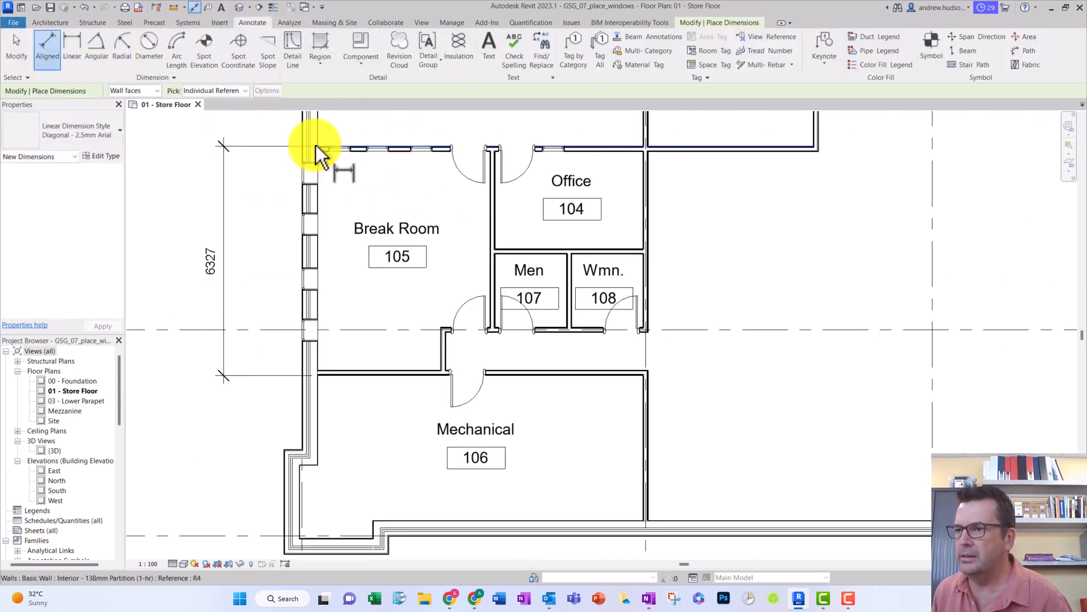
{"action": "scroll", "coordinate": [323, 145], "scroll_direction": "up", "scroll_amount": 6}
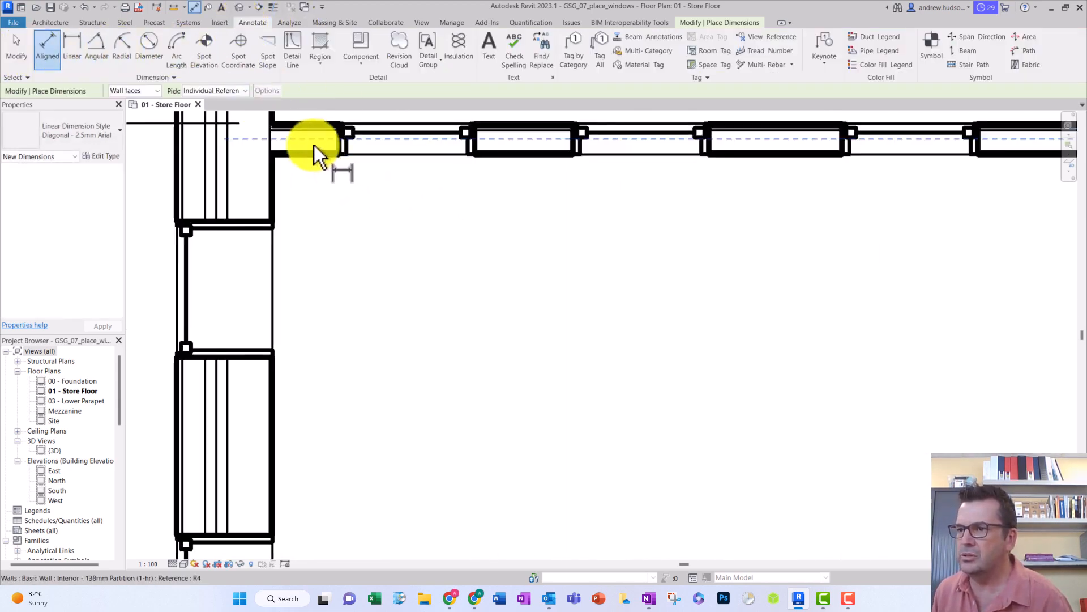
{"action": "left_click", "coordinate": [260, 138]}
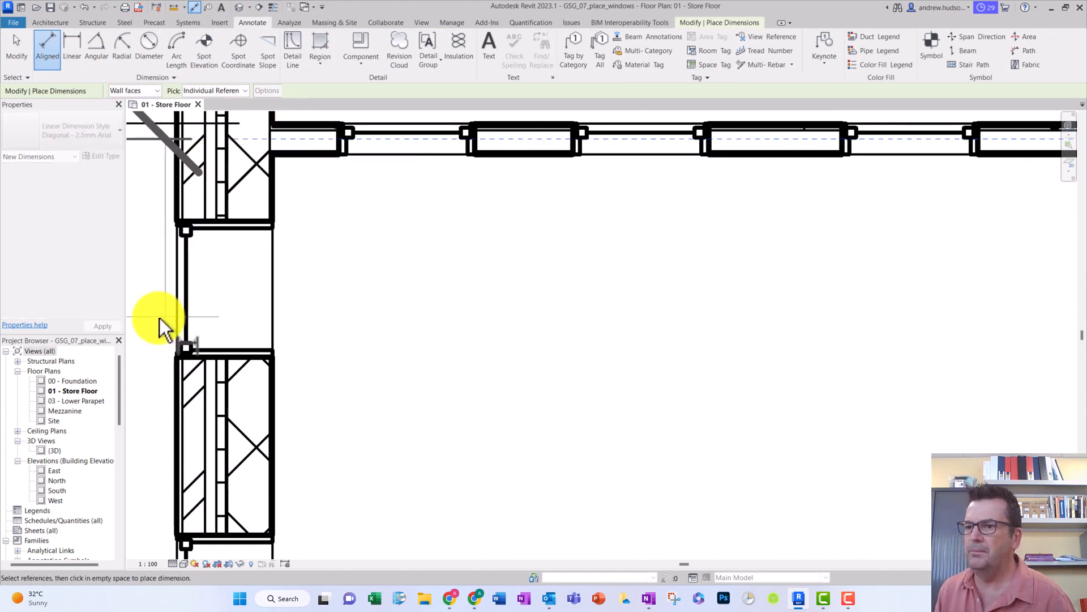
{"action": "left_click", "coordinate": [213, 288]}
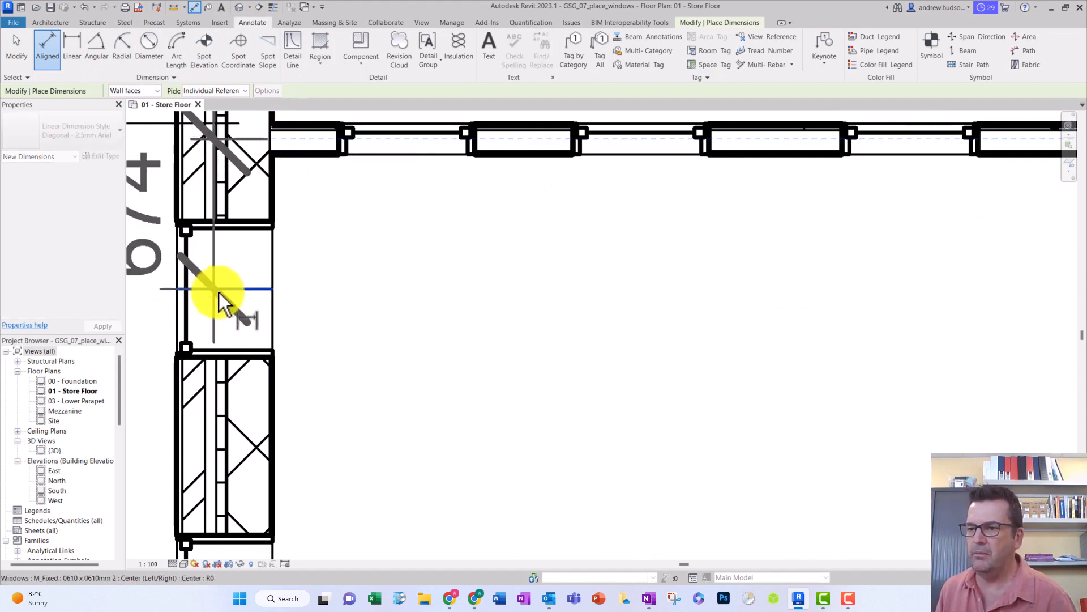
{"action": "scroll", "coordinate": [287, 308], "scroll_direction": "down", "scroll_amount": 3}
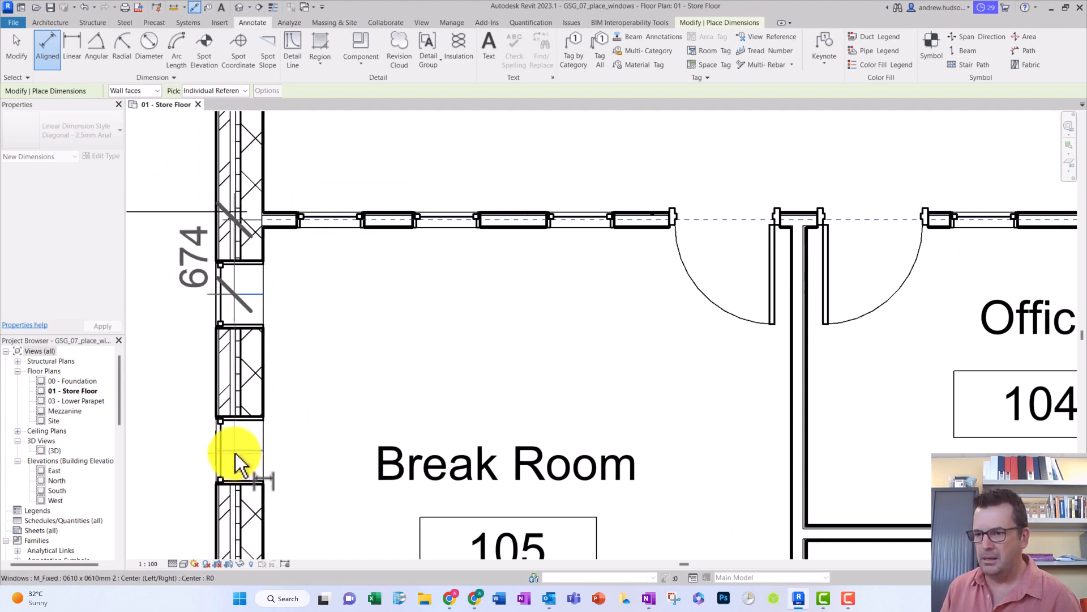
{"action": "left_click", "coordinate": [238, 453]}
{"action": "scroll", "coordinate": [195, 444], "scroll_direction": "down", "scroll_amount": 2}
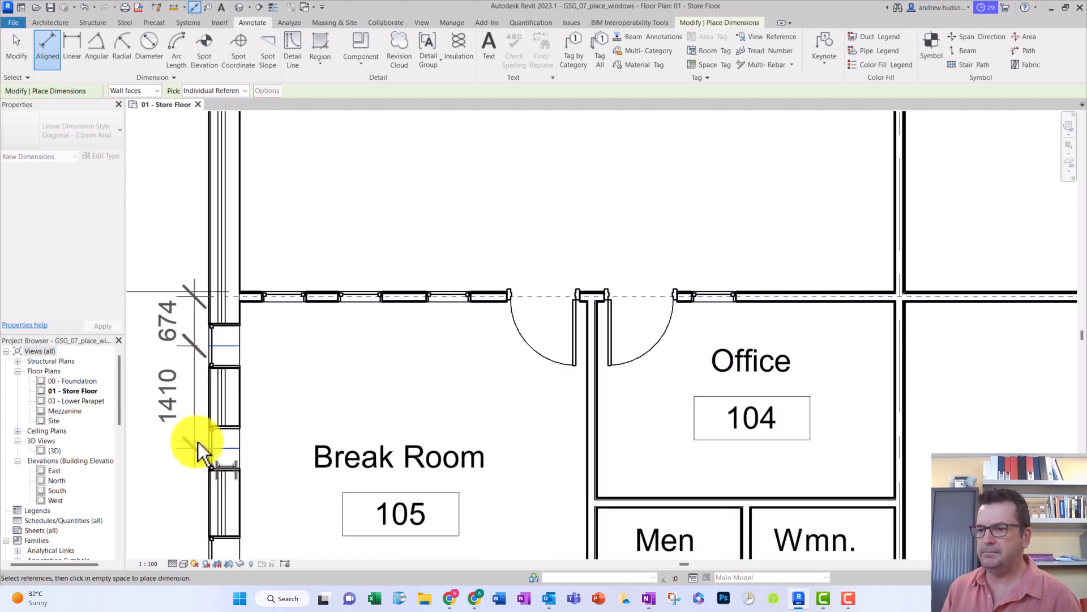
{"action": "middle_click_drag", "start_coordinate": [208, 445], "coordinate": [325, 185]}
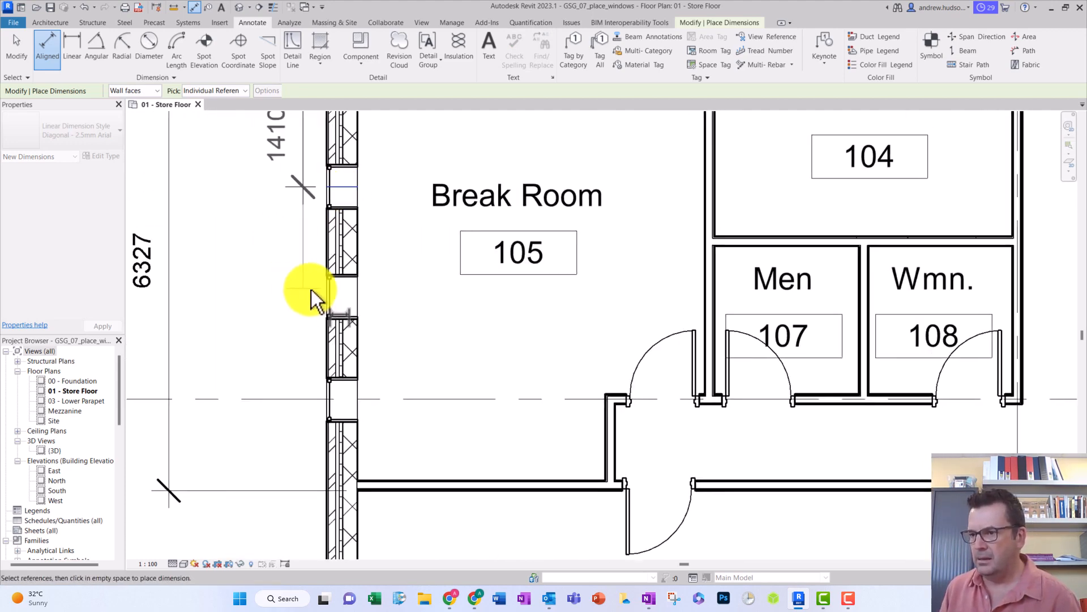
{"action": "left_click", "coordinate": [340, 298]}
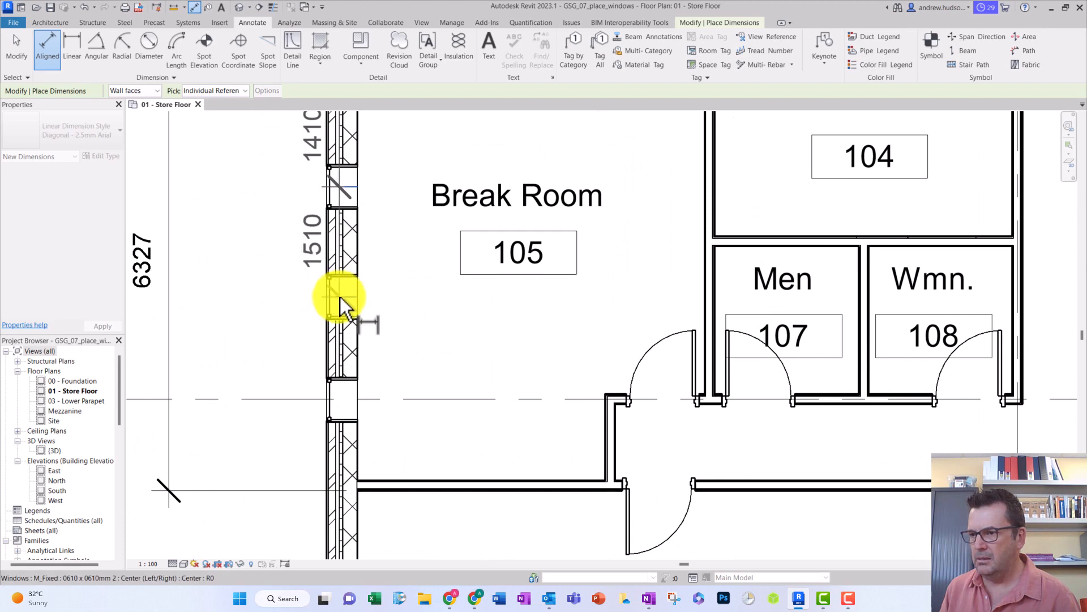
{"action": "left_click", "coordinate": [345, 400]}
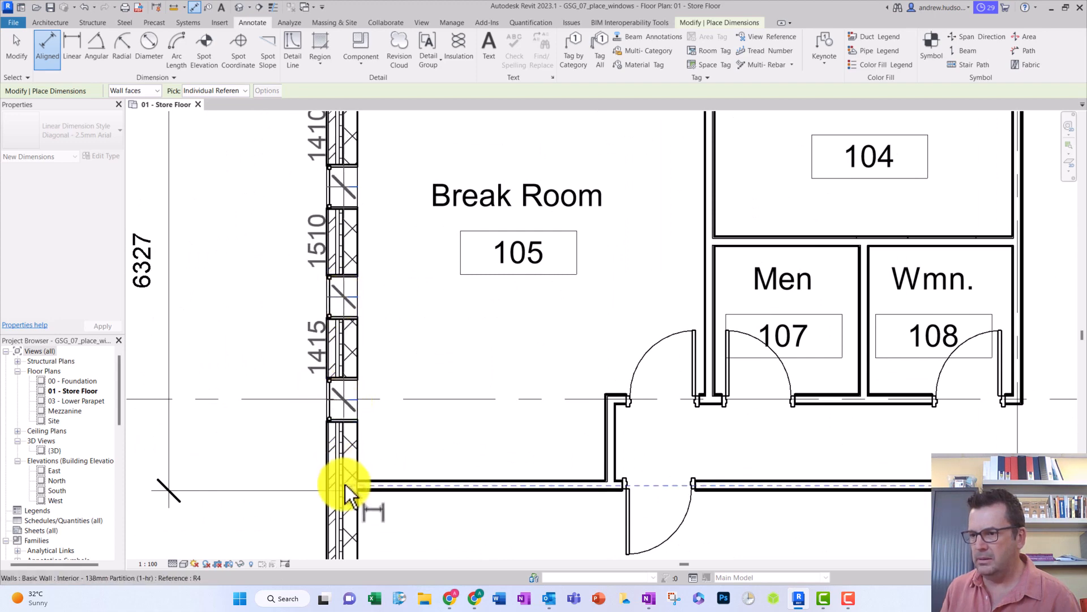
{"action": "left_click", "coordinate": [352, 486]}
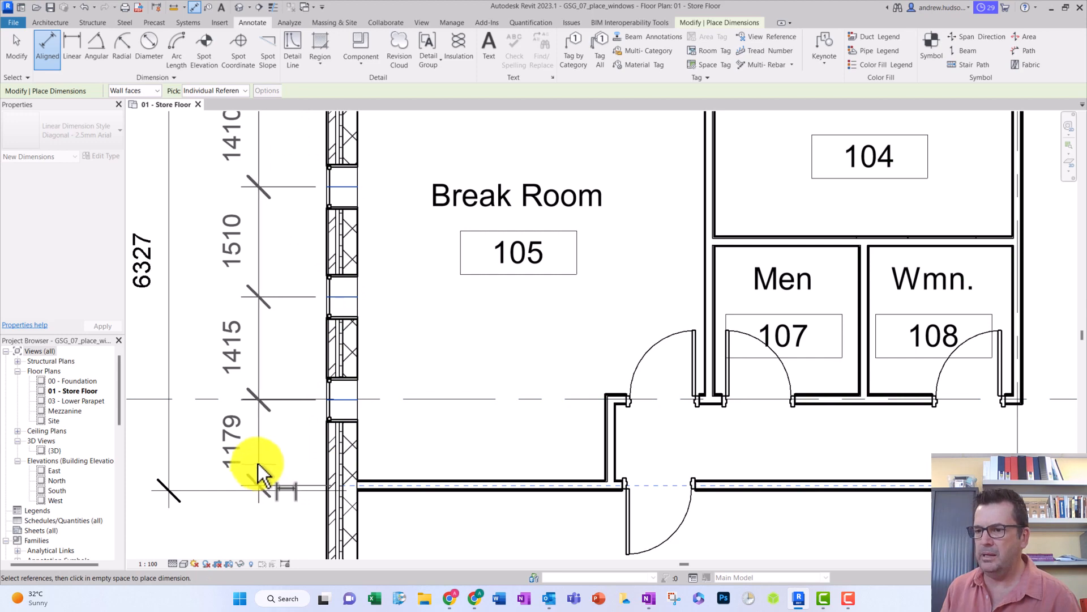
{"action": "left_click", "coordinate": [257, 463]}
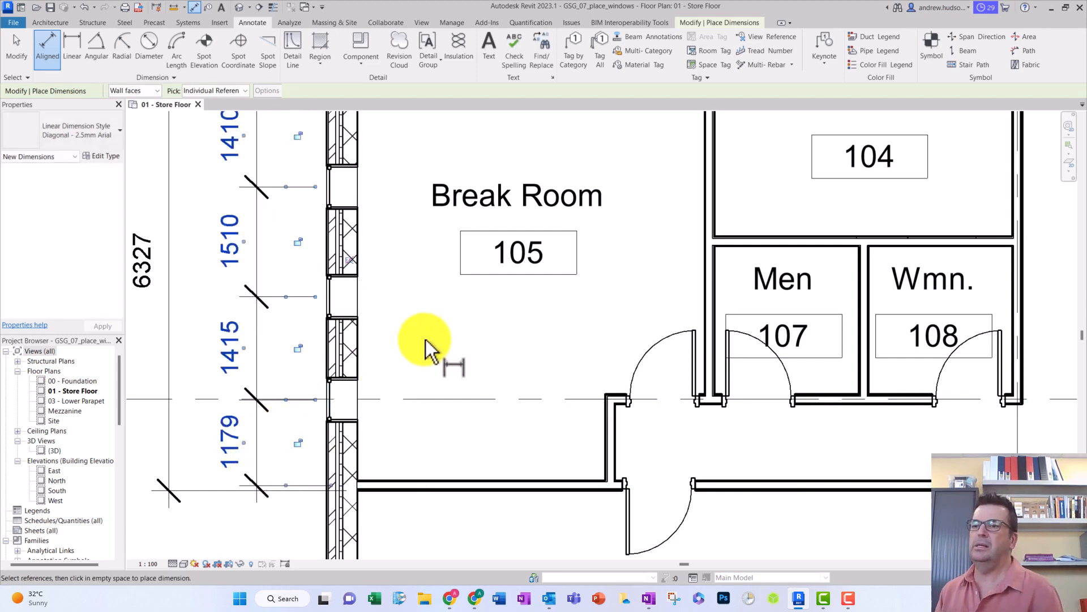
- Apply the equality constraint to the dimension string so the four exterior-wall windows are evenly spaced
{"action": "scroll", "coordinate": [425, 338], "scroll_direction": "up", "scroll_amount": 1}
{"action": "scroll", "coordinate": [422, 335], "scroll_direction": "down", "scroll_amount": 3}
{"action": "middle_click_drag", "start_coordinate": [415, 328], "coordinate": [403, 391]}
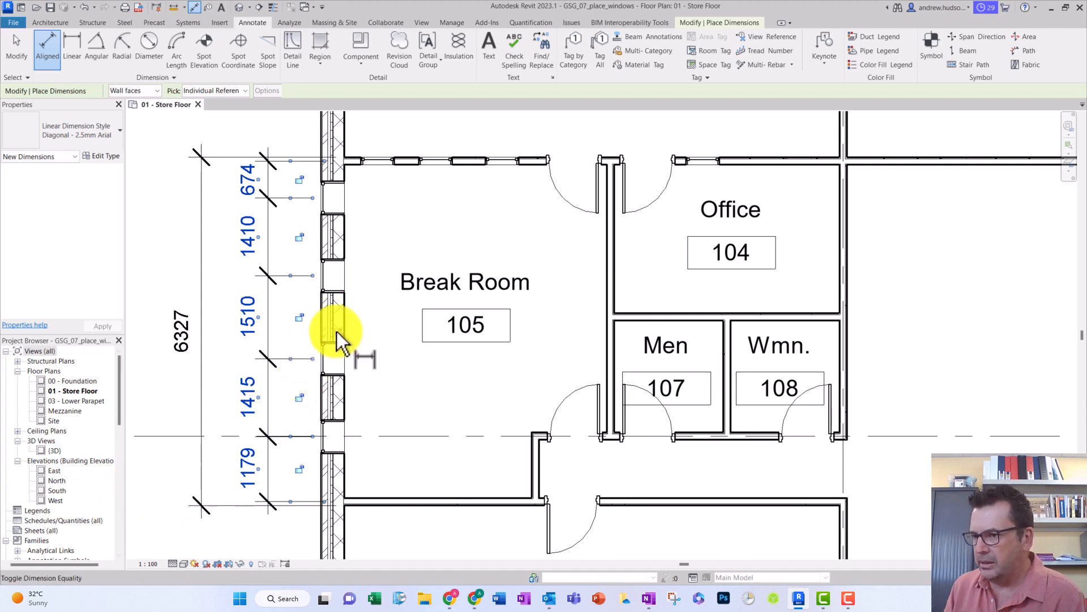
{"action": "scroll", "coordinate": [338, 334], "scroll_direction": "up", "scroll_amount": 4}
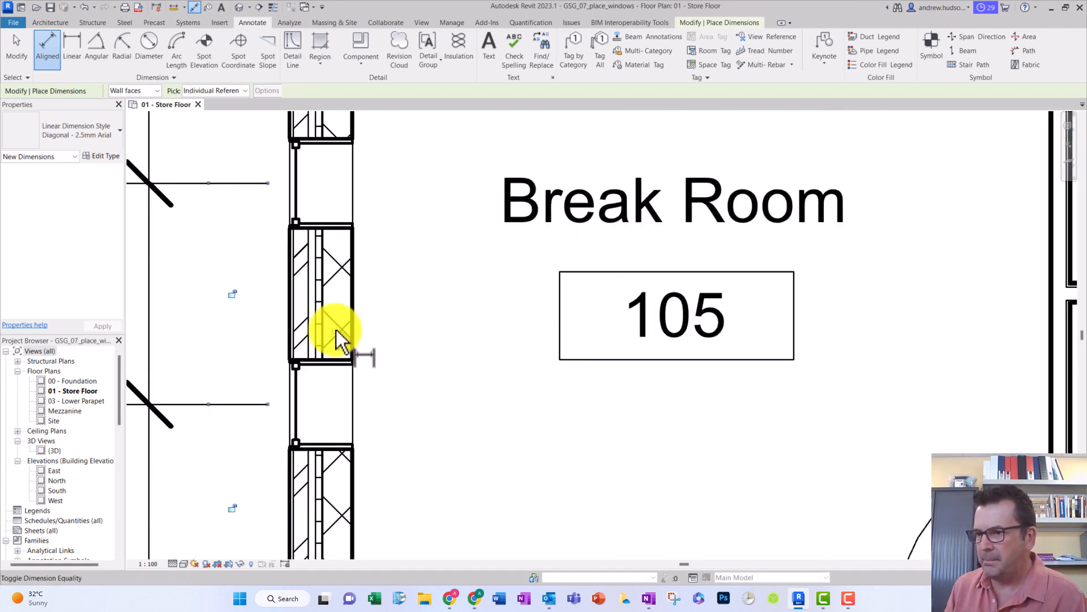
{"action": "left_click", "coordinate": [15, 54]}
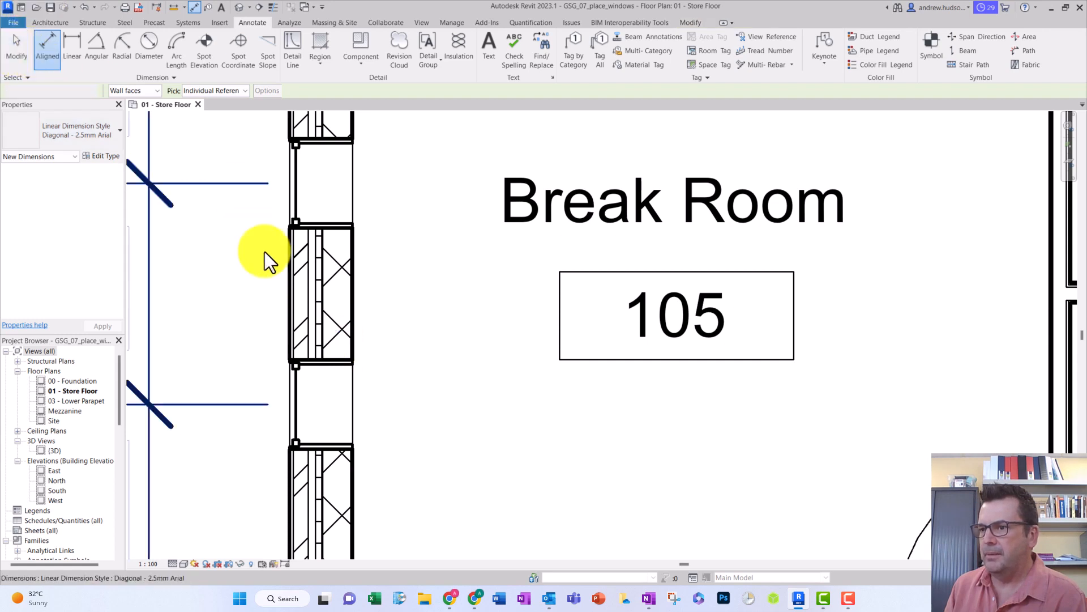
{"action": "left_click", "coordinate": [150, 297]}
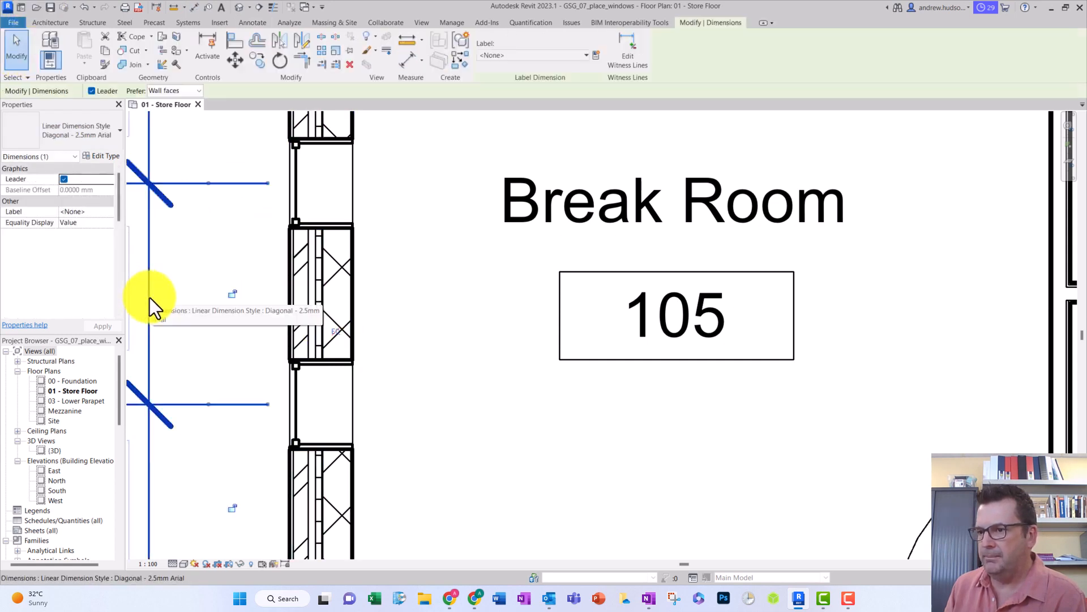
{"action": "left_click", "coordinate": [335, 330]}
{"action": "scroll", "coordinate": [393, 345], "scroll_direction": "up", "scroll_amount": 3}
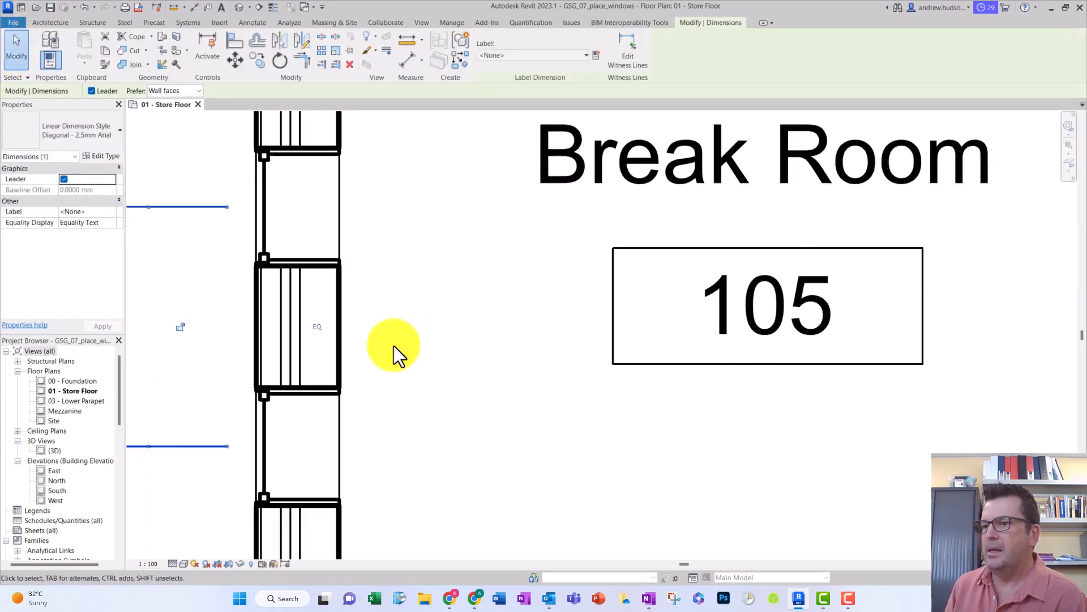
{"action": "scroll", "coordinate": [393, 343], "scroll_direction": "down", "scroll_amount": 3}
{"action": "scroll", "coordinate": [395, 343], "scroll_direction": "down", "scroll_amount": 5}
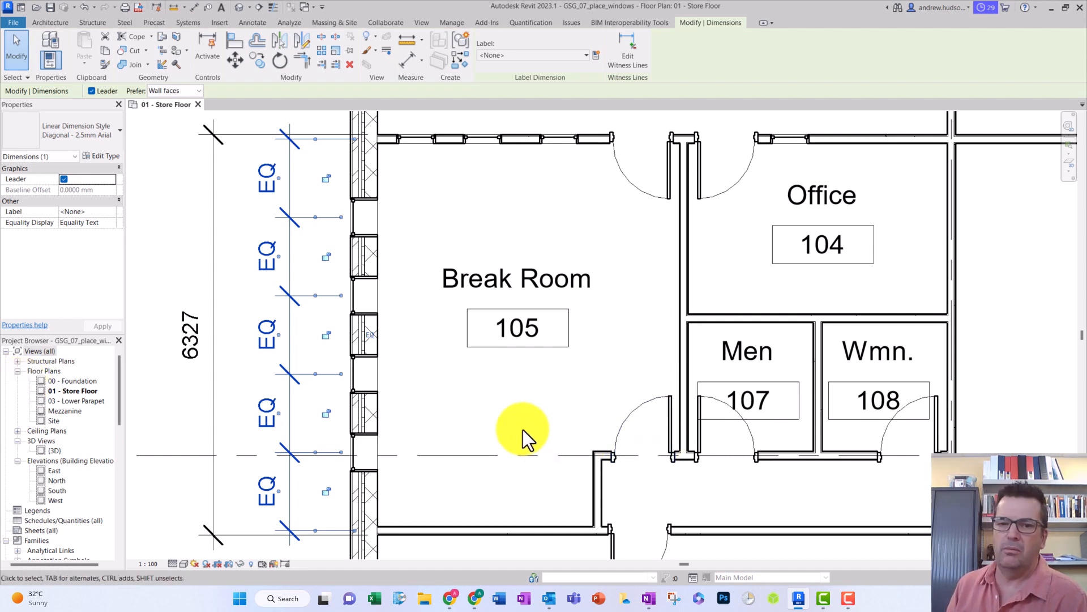
- Test the equal spacing by moving the Break Room's upper wall to overall dimensions of 7500 and 6100 mm, and undo both moves
{"action": "scroll", "coordinate": [544, 425], "scroll_direction": "down", "scroll_amount": 1}
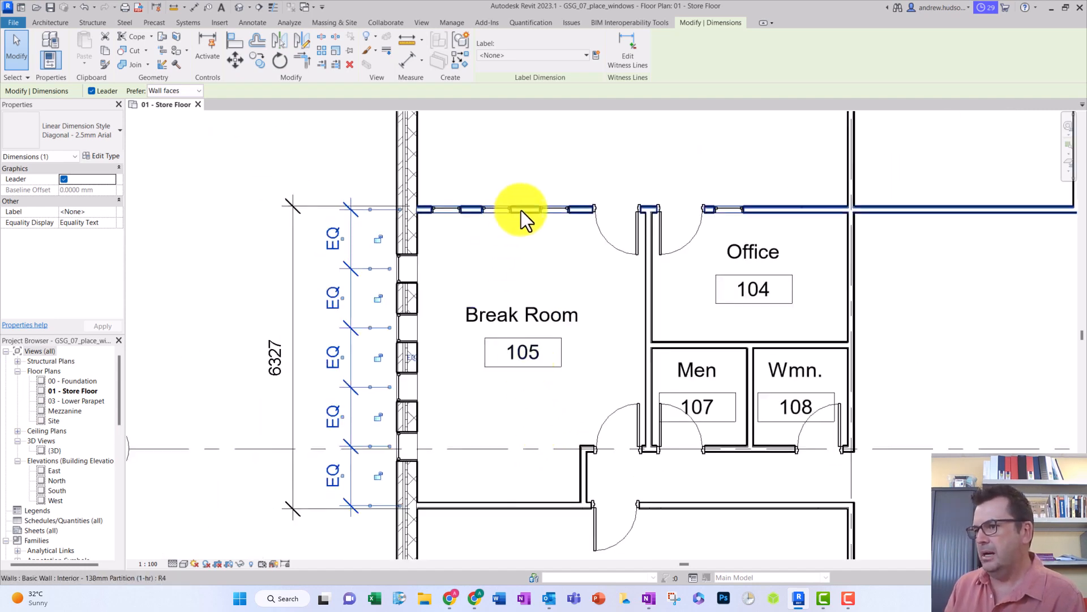
{"action": "left_click_drag", "start_coordinate": [521, 210], "coordinate": [522, 158]}
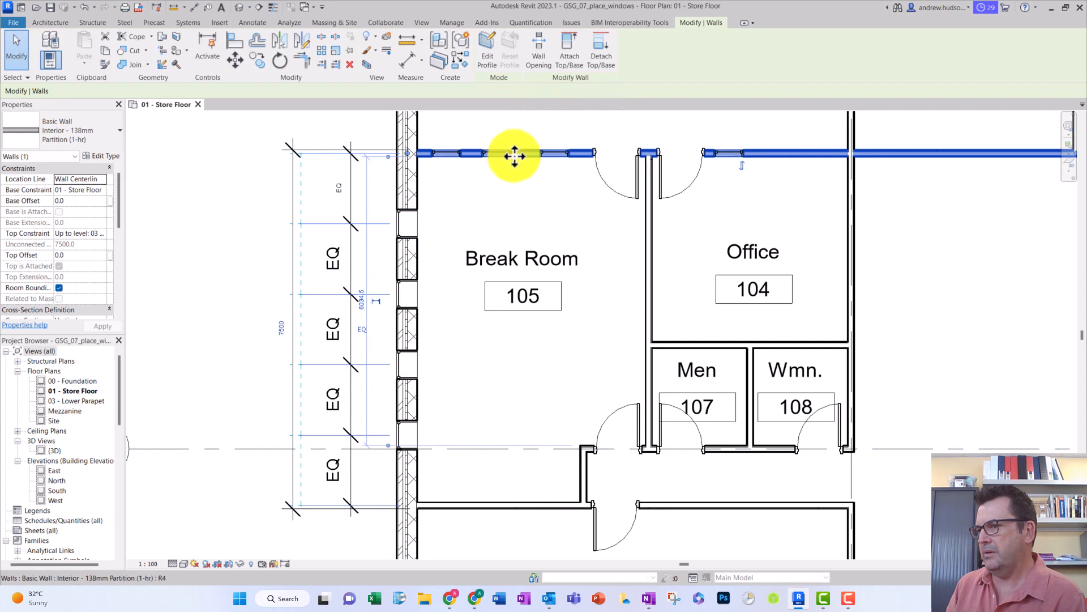
{"action": "left_click_drag", "start_coordinate": [519, 153], "coordinate": [517, 222]}
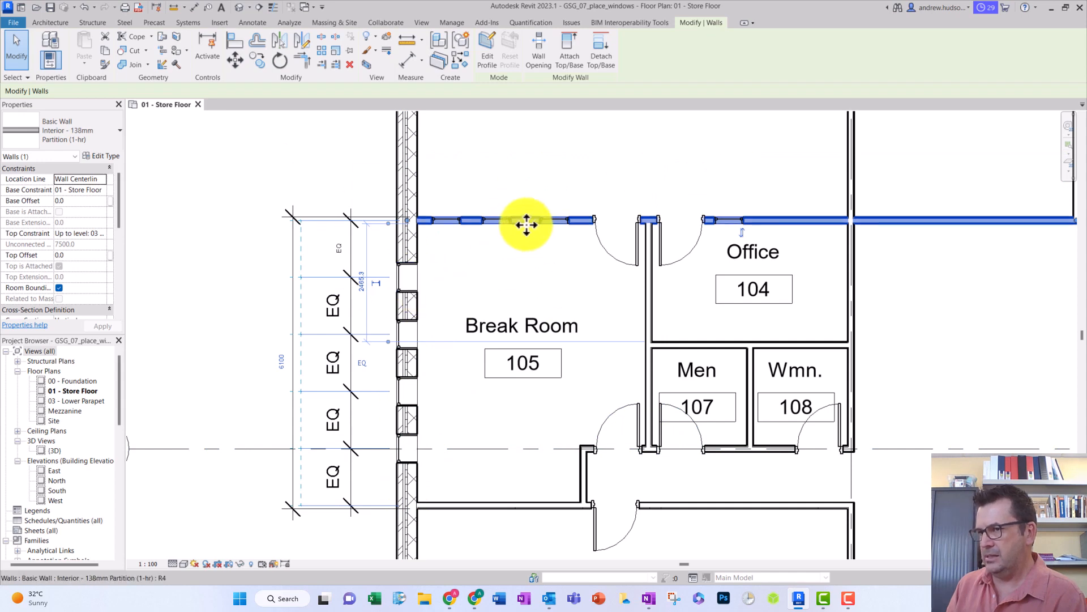
{"action": "left_click", "coordinate": [85, 9]}
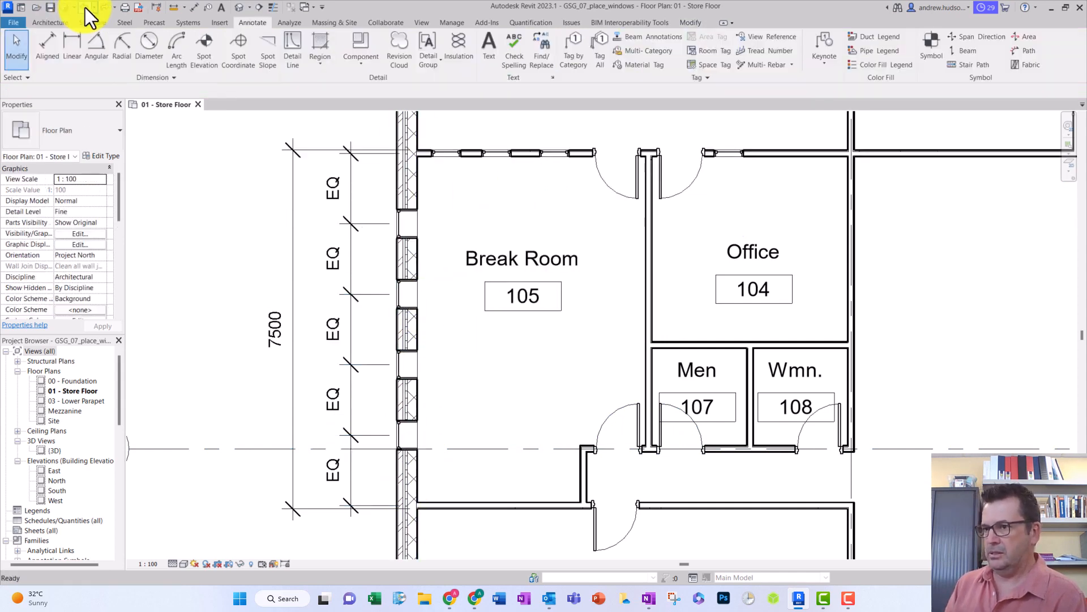
{"action": "left_click", "coordinate": [86, 9]}
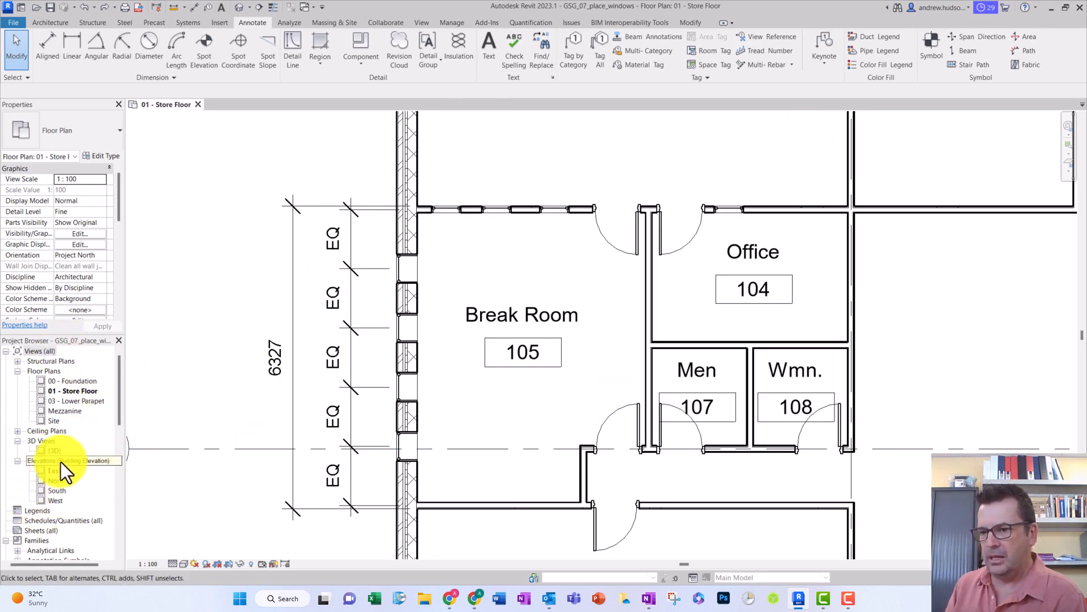
- Open the West elevation and examine the Break Room's four exterior windows
{"action": "double_click", "coordinate": [56, 501]}
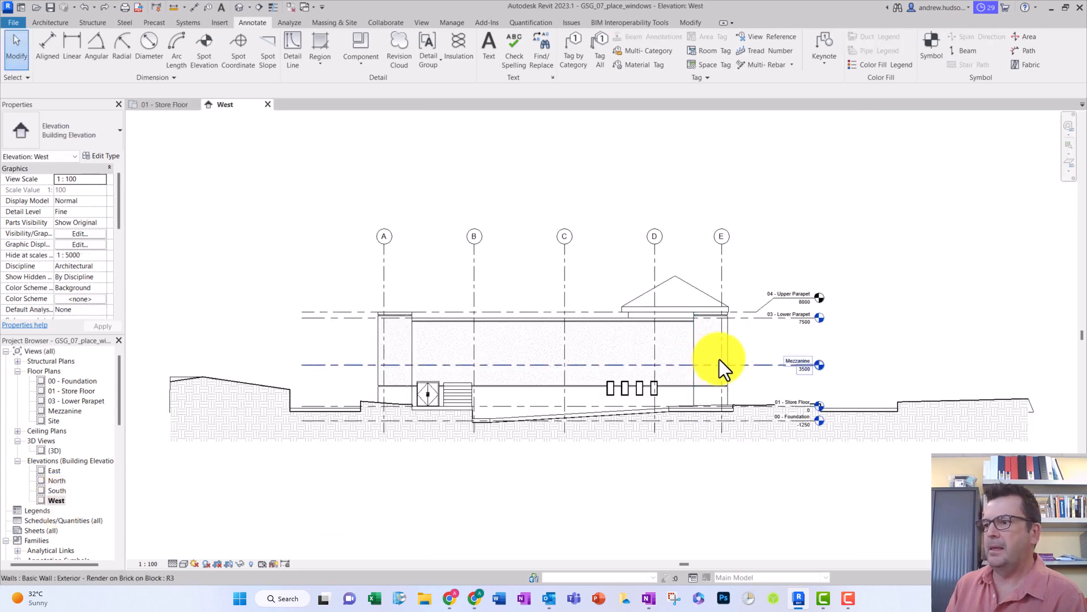
{"action": "scroll", "coordinate": [639, 398], "scroll_direction": "up", "scroll_amount": 5}
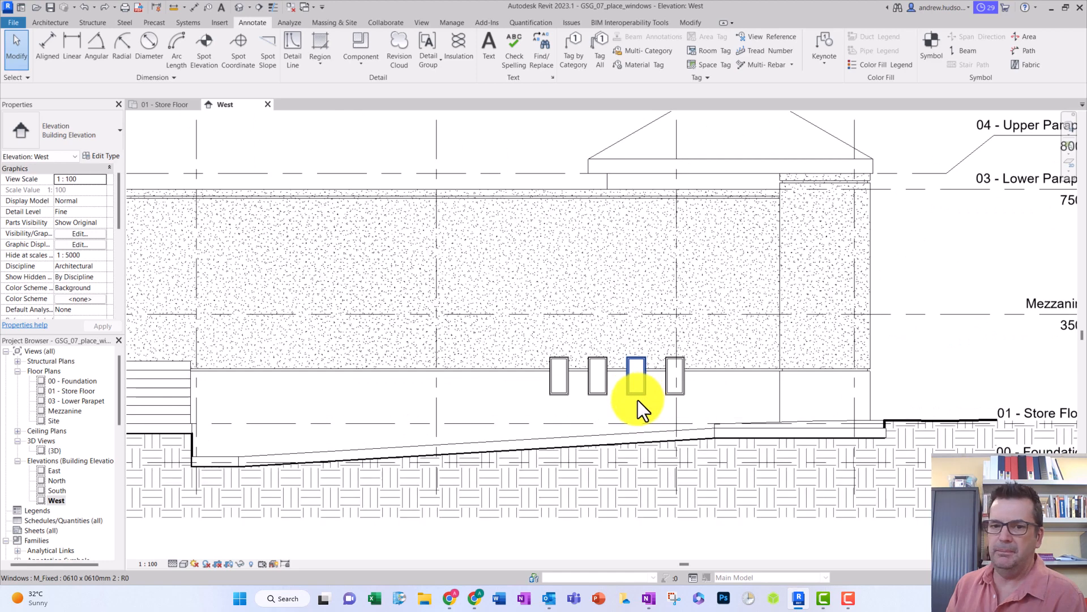
- Examine the type assigned to the leftmost exterior window against the other available window types
{"action": "scroll", "coordinate": [638, 400], "scroll_direction": "up", "scroll_amount": 1}
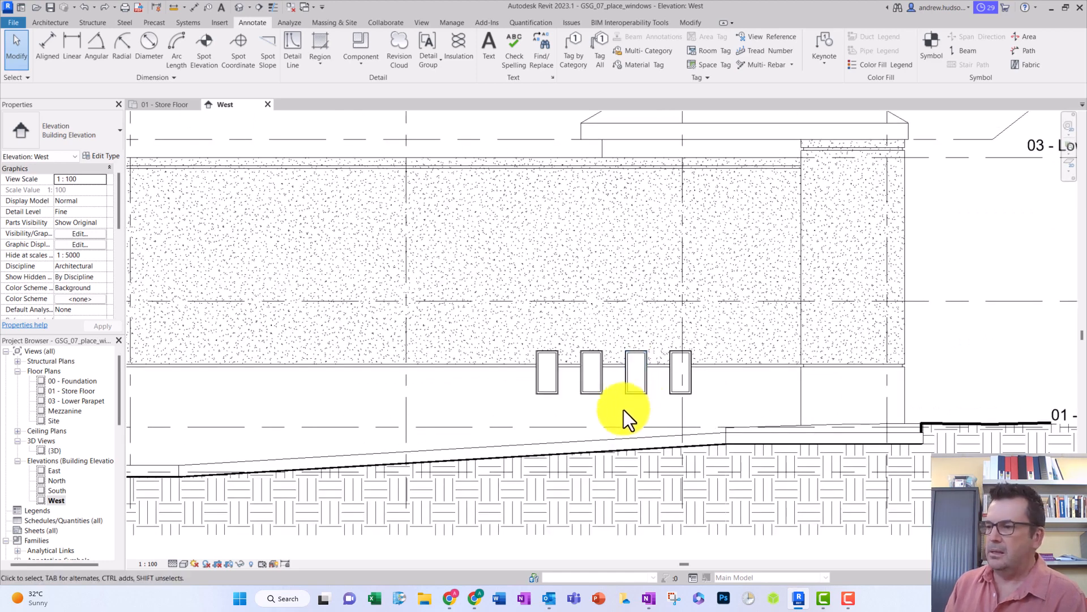
{"action": "left_click", "coordinate": [548, 386]}
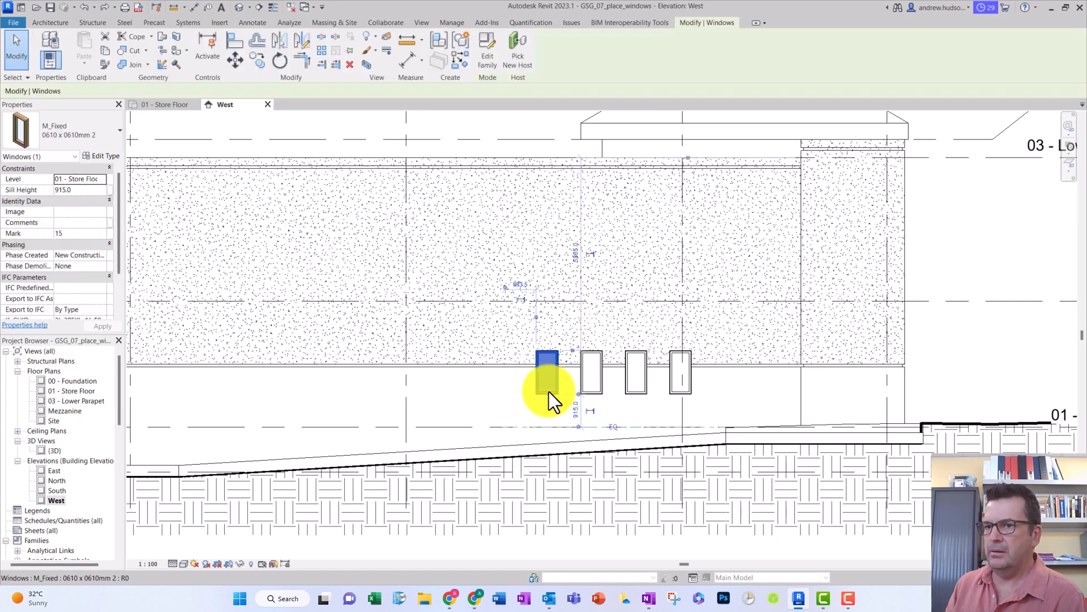
{"action": "left_click", "coordinate": [80, 144]}
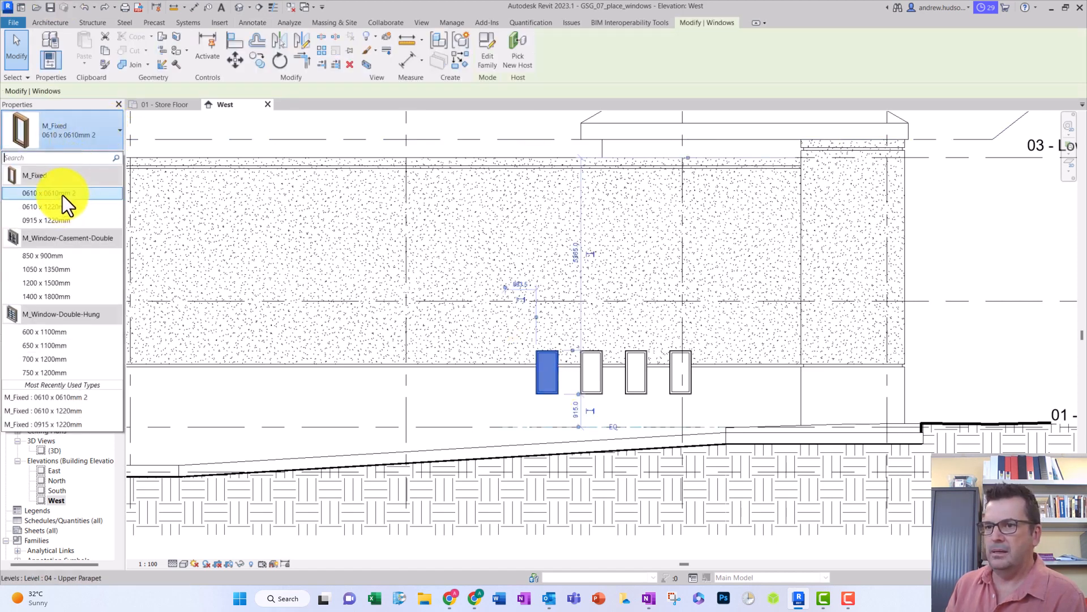
{"action": "mouse_move", "coordinate": [62, 195]}
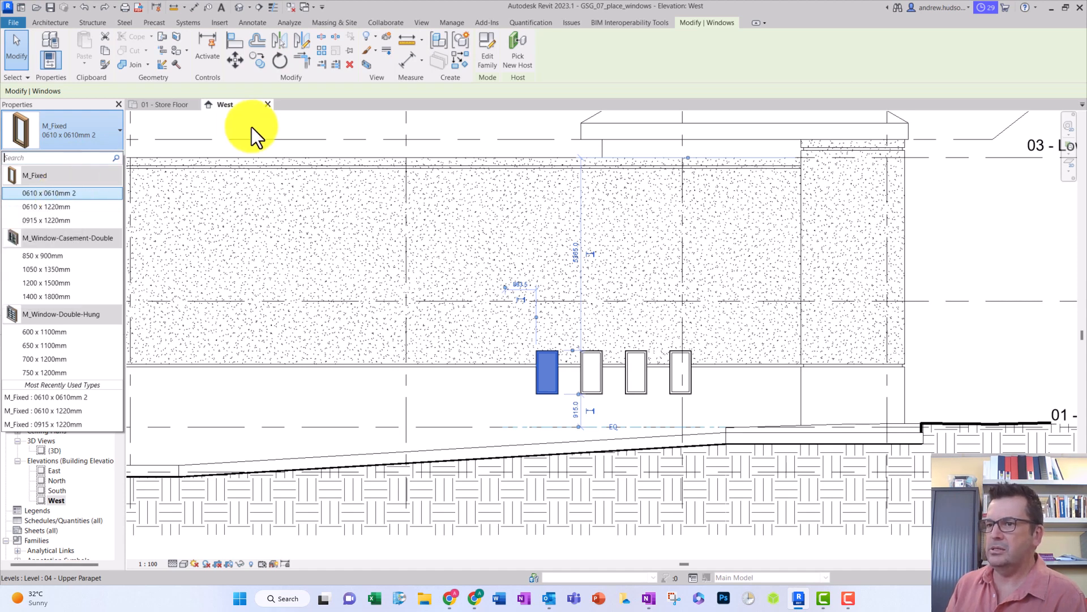
{"action": "left_click", "coordinate": [189, 143]}
{"action": "left_click", "coordinate": [240, 139]}
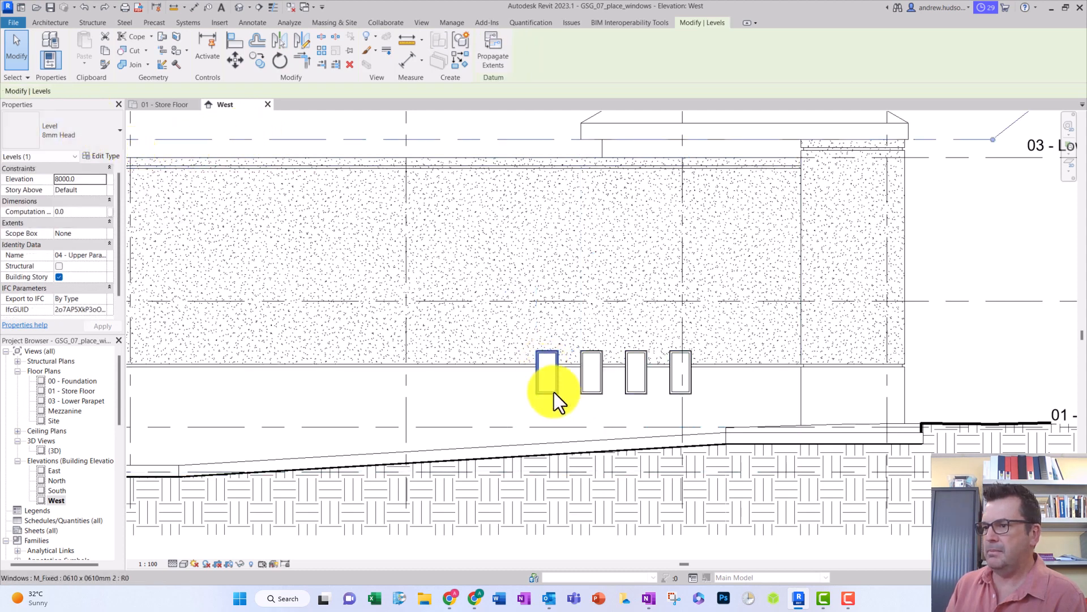
- Set the Height of the M_Fixed 0610 x 0610mm 2 window type to 610 in its type properties
{"action": "left_click", "coordinate": [553, 392]}
{"action": "left_click", "coordinate": [110, 134]}
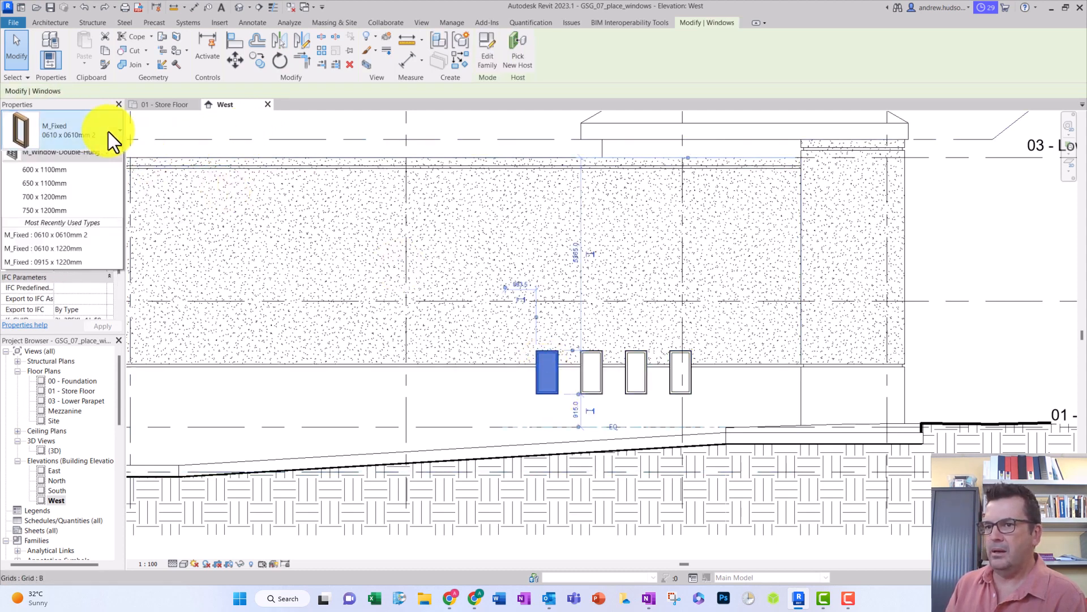
{"action": "left_click", "coordinate": [107, 128]}
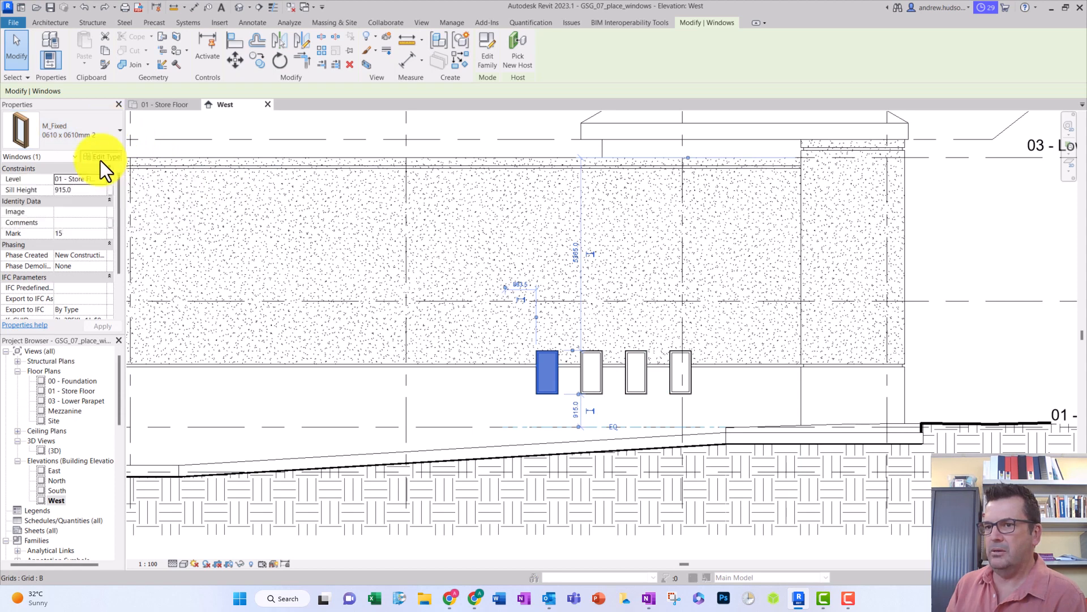
{"action": "left_click", "coordinate": [101, 158]}
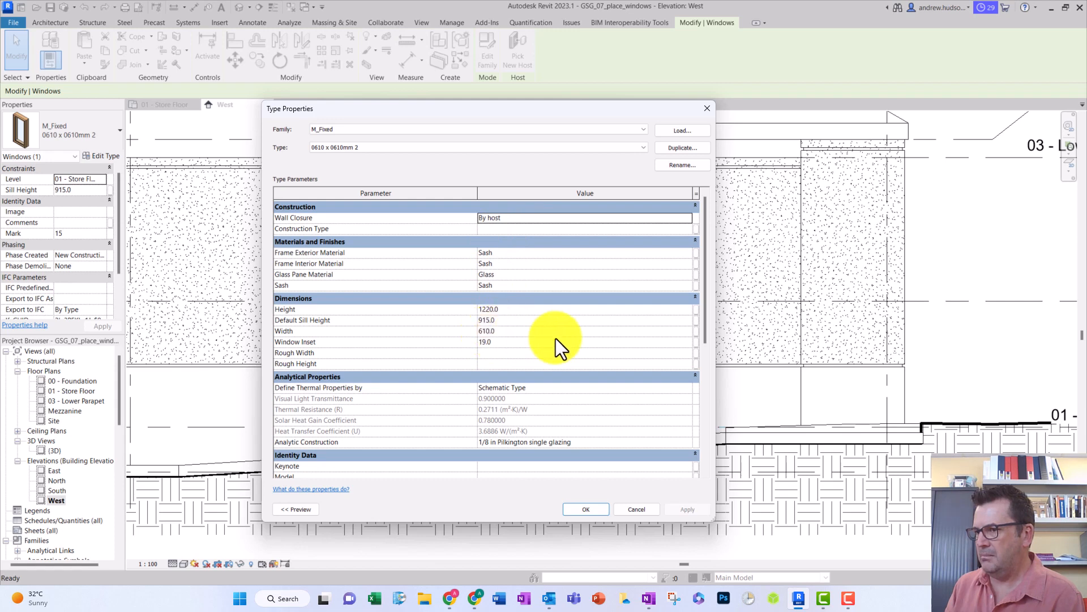
{"action": "left_click", "coordinate": [493, 309]}
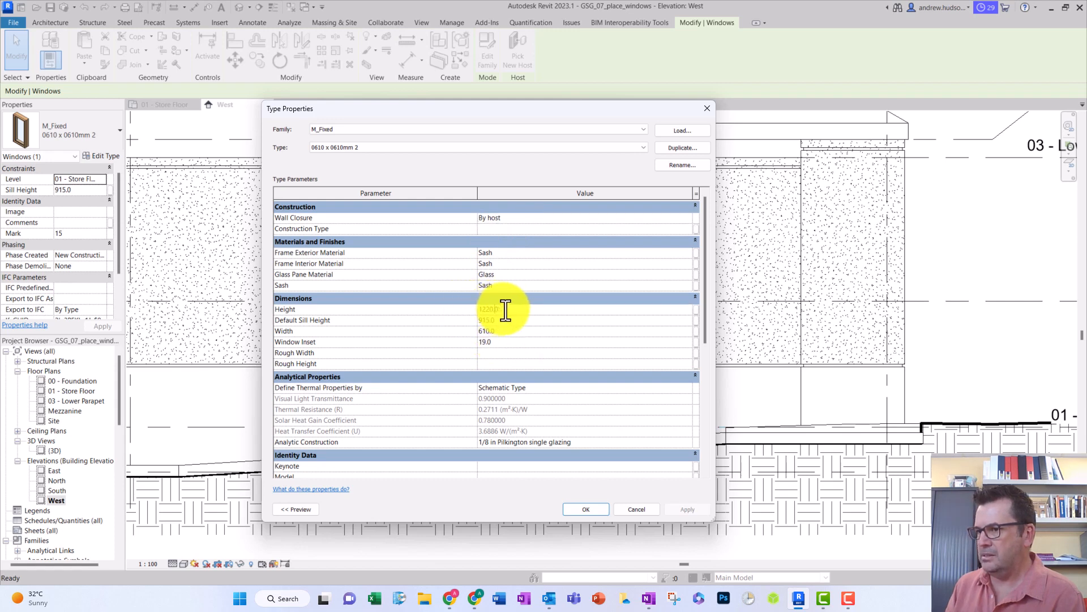
{"action": "type", "text": "610"}
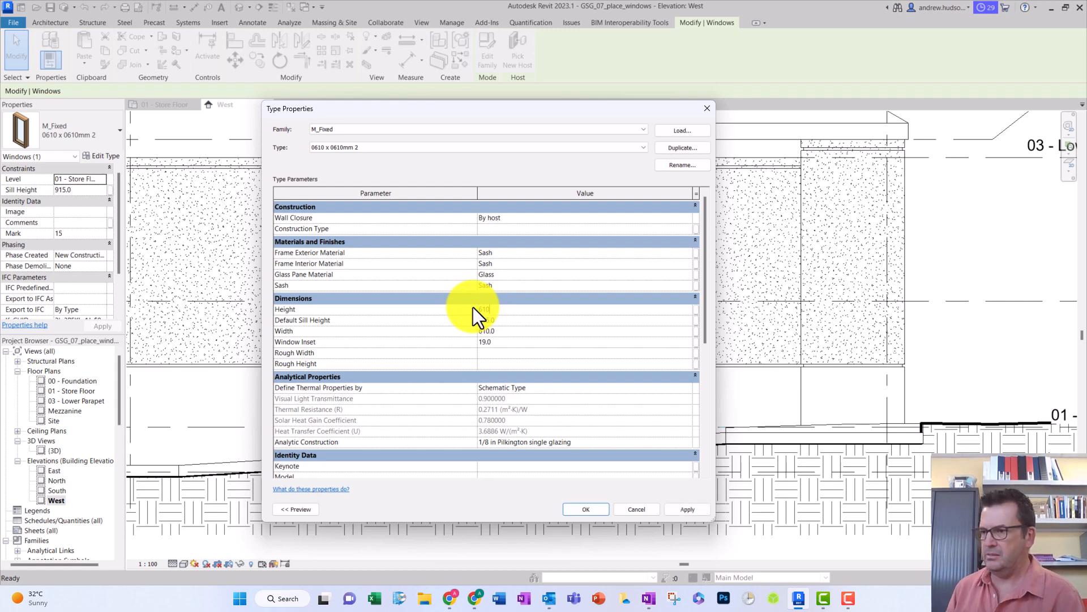
{"action": "left_click", "coordinate": [685, 508]}
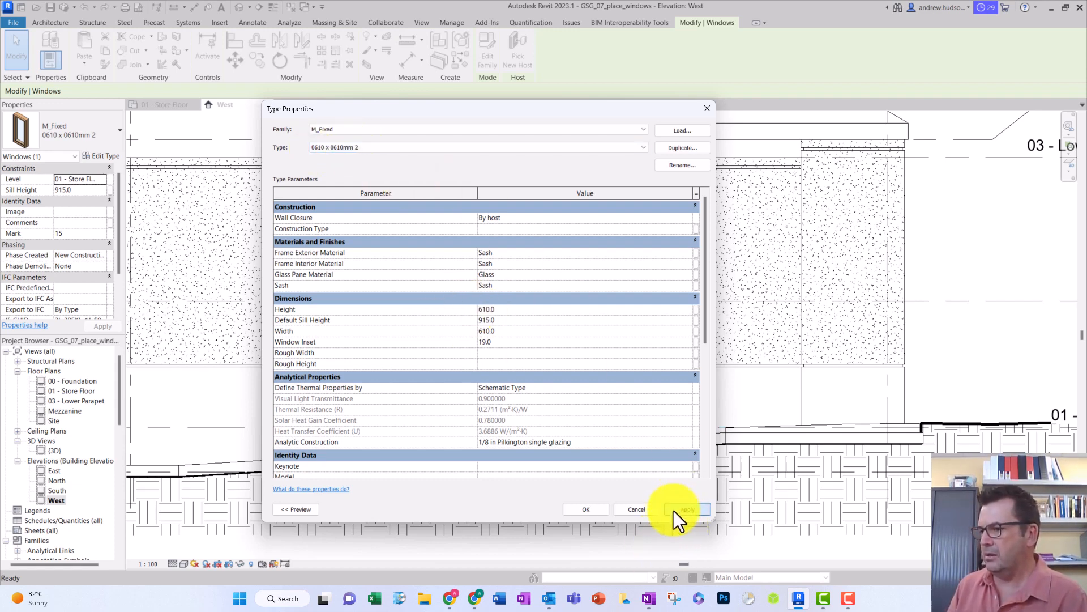
{"action": "left_click", "coordinate": [587, 509]}
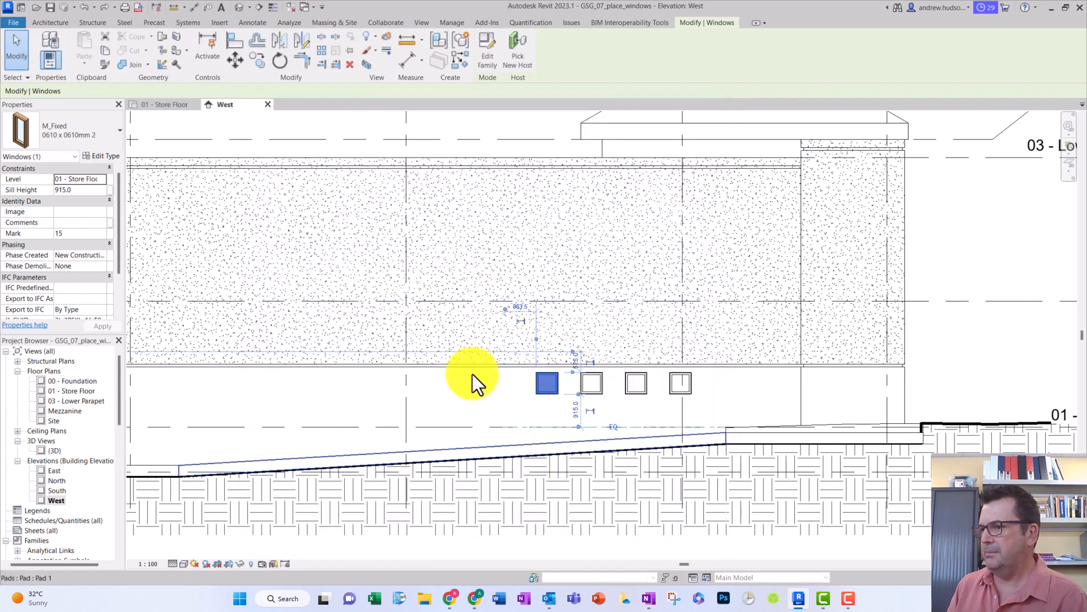
{"action": "left_click", "coordinate": [430, 379]}
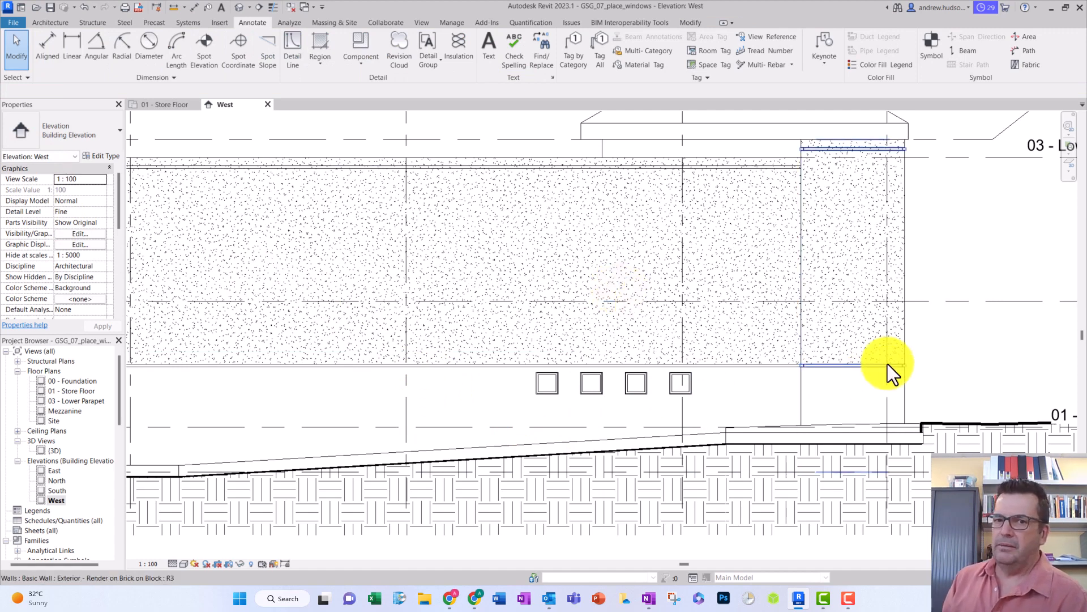
- Try to align the rightmost window's sill with the lower edge of the exterior wall's render, picking the sill first
{"action": "left_click", "coordinate": [690, 23]}
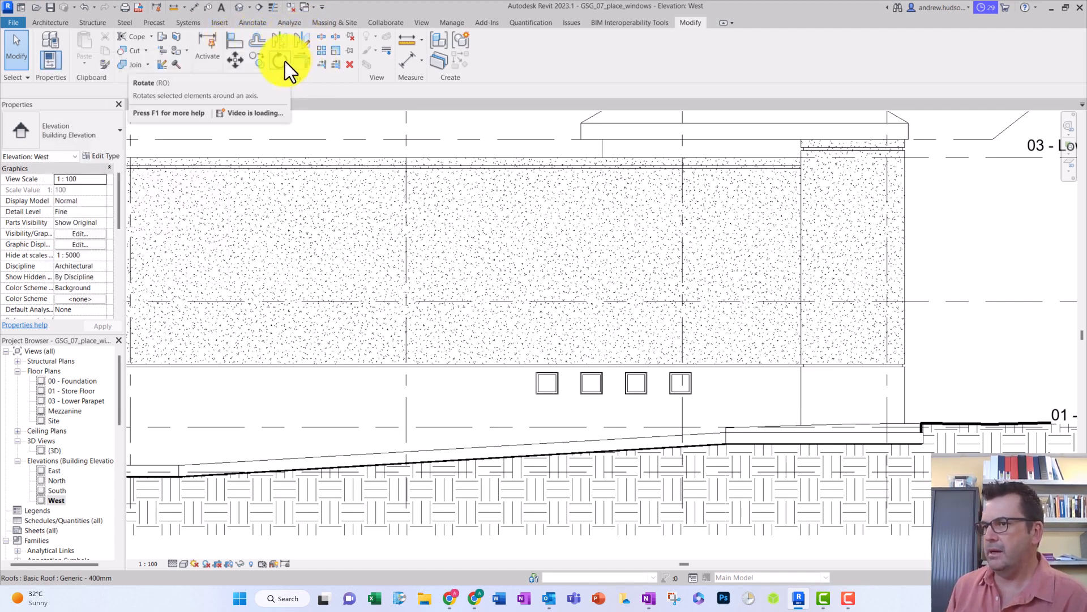
{"action": "left_click", "coordinate": [233, 42]}
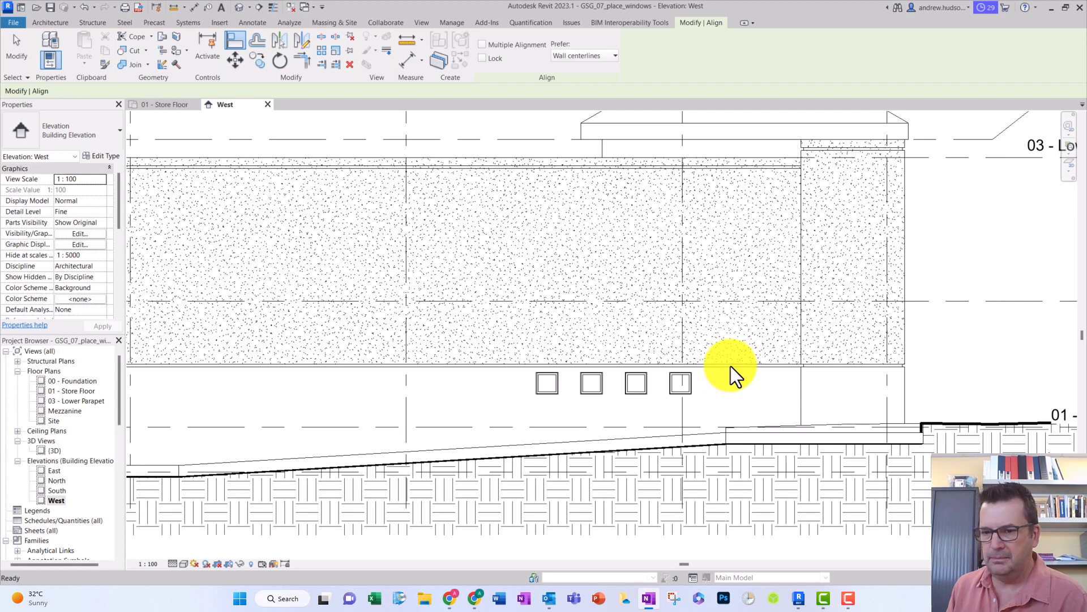
{"action": "key", "text": "Tab"}
{"action": "left_click", "coordinate": [678, 395]}
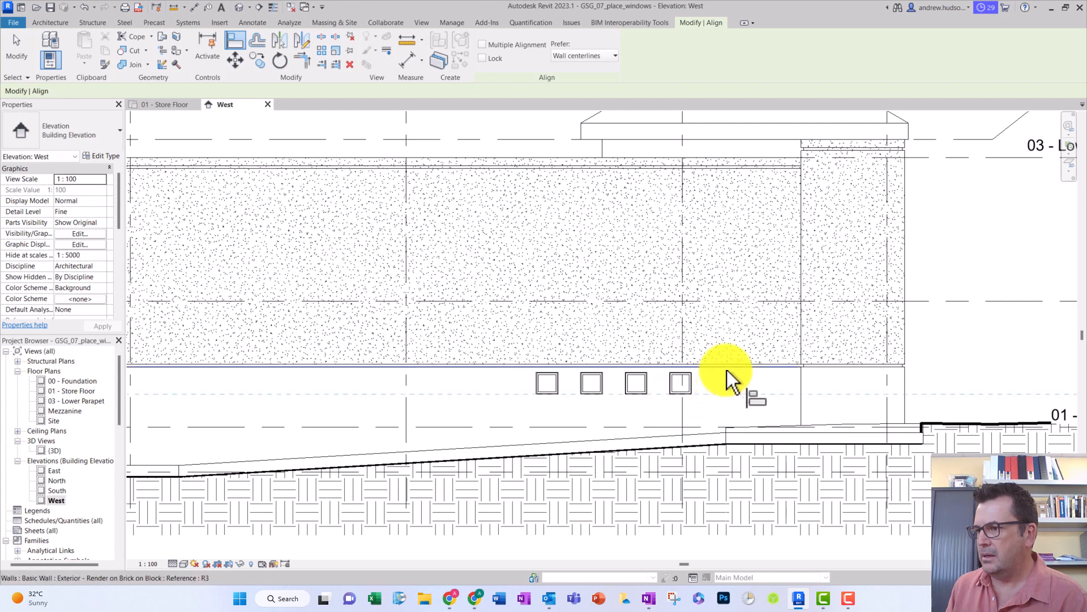
{"action": "left_click", "coordinate": [728, 362]}
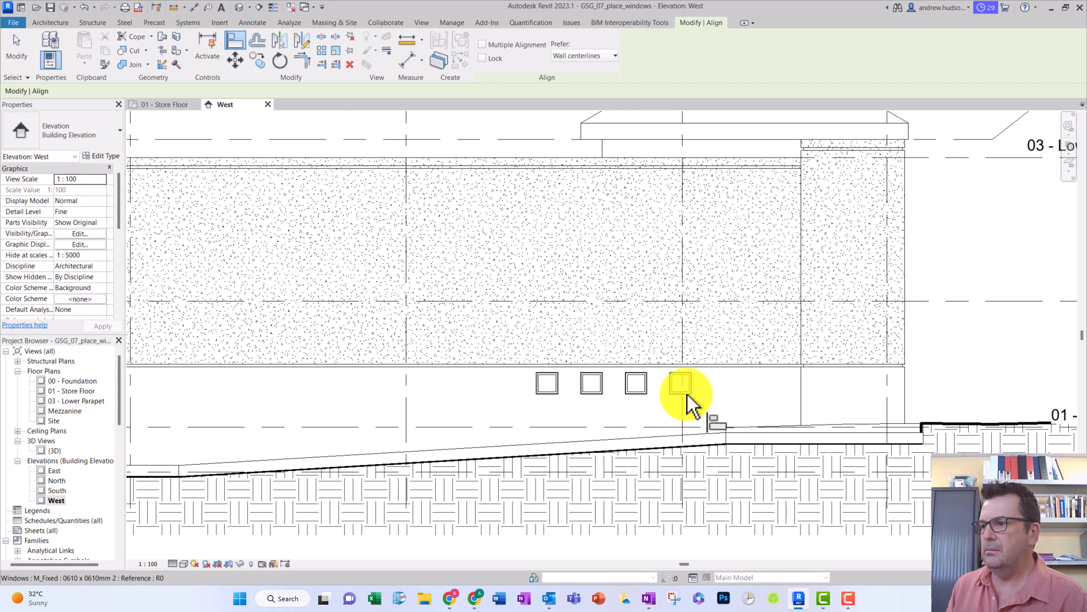
{"action": "left_click", "coordinate": [688, 396]}
{"action": "left_click", "coordinate": [16, 44]}
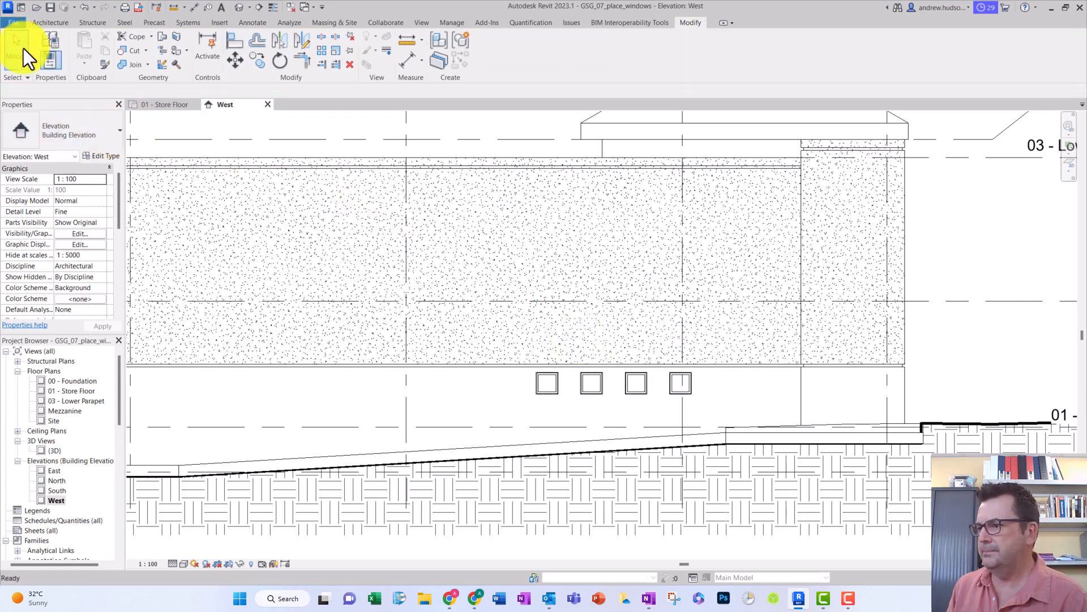
- Align the sills of all four exterior windows with the lower edge of the wall's render, using the wall edge as reference
{"action": "left_click", "coordinate": [235, 40]}
{"action": "left_click", "coordinate": [712, 363]}
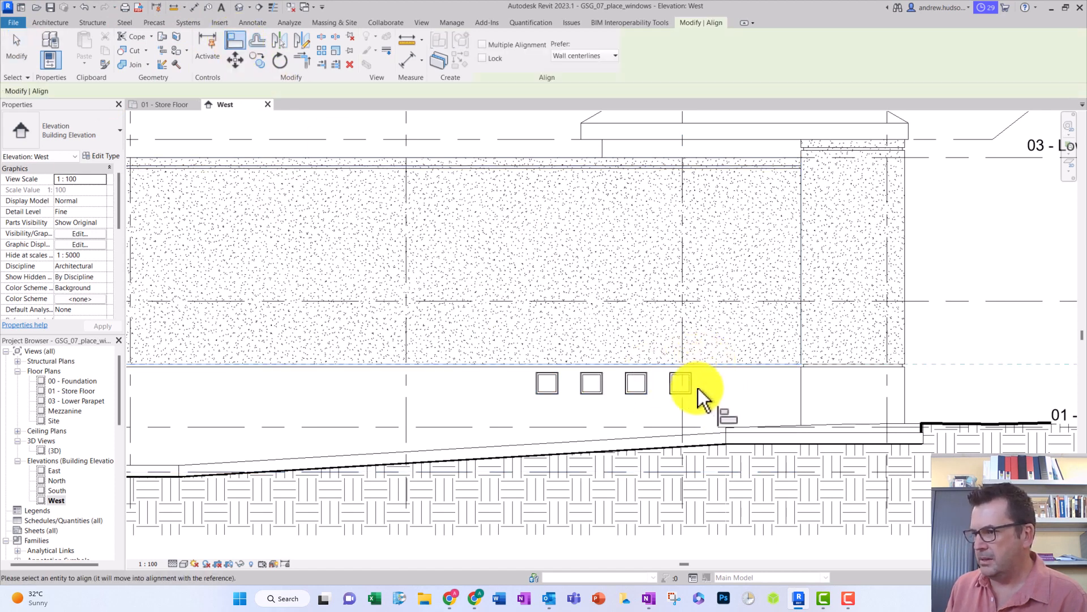
{"action": "left_click", "coordinate": [685, 395]}
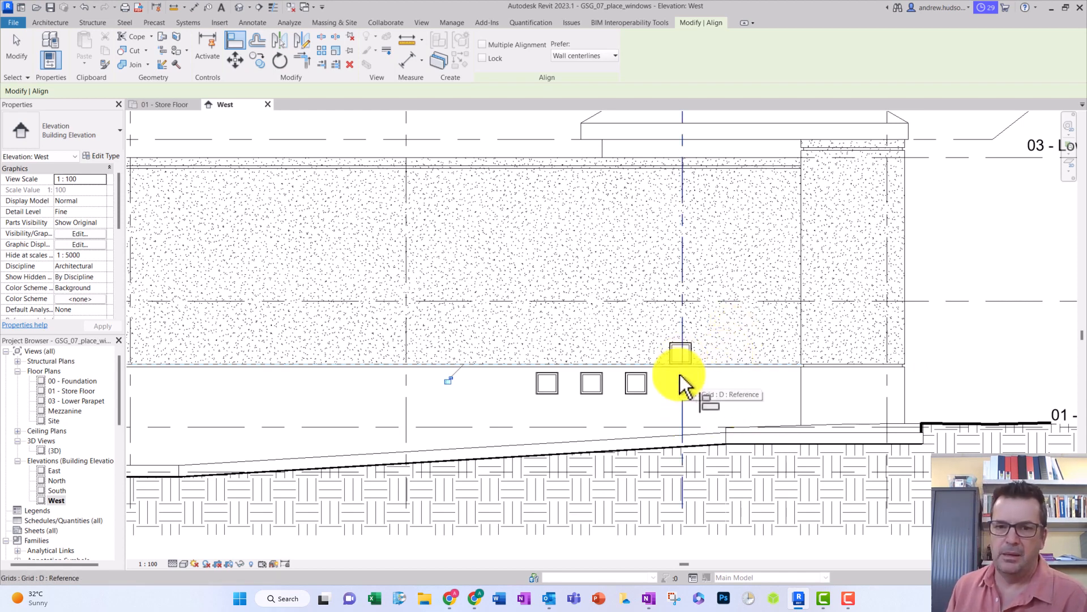
{"action": "left_click", "coordinate": [651, 363]}
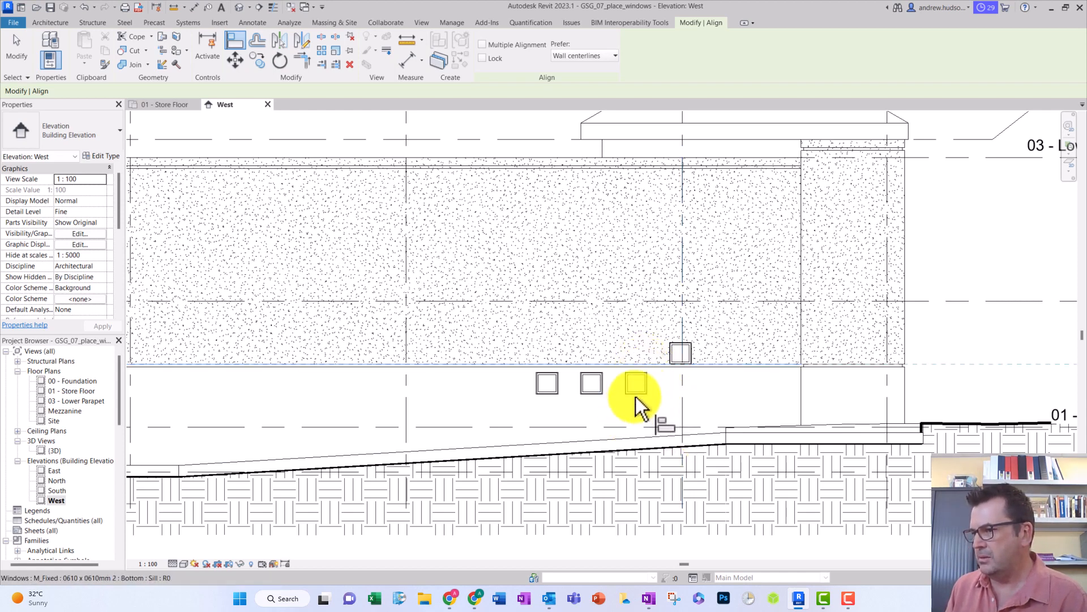
{"action": "left_click", "coordinate": [636, 394]}
{"action": "left_click", "coordinate": [597, 362]}
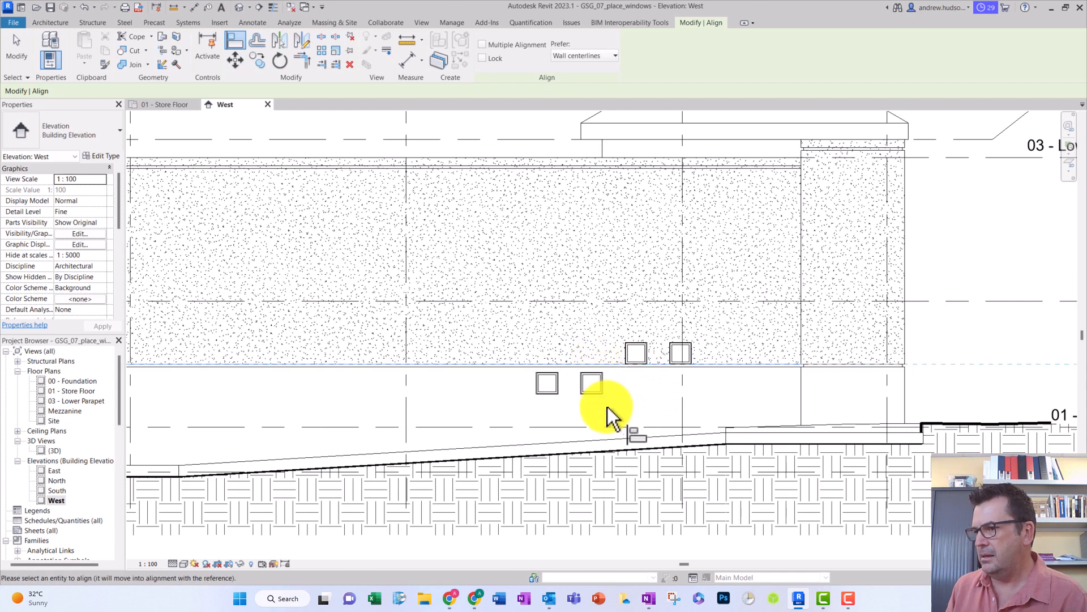
{"action": "left_click", "coordinate": [592, 394]}
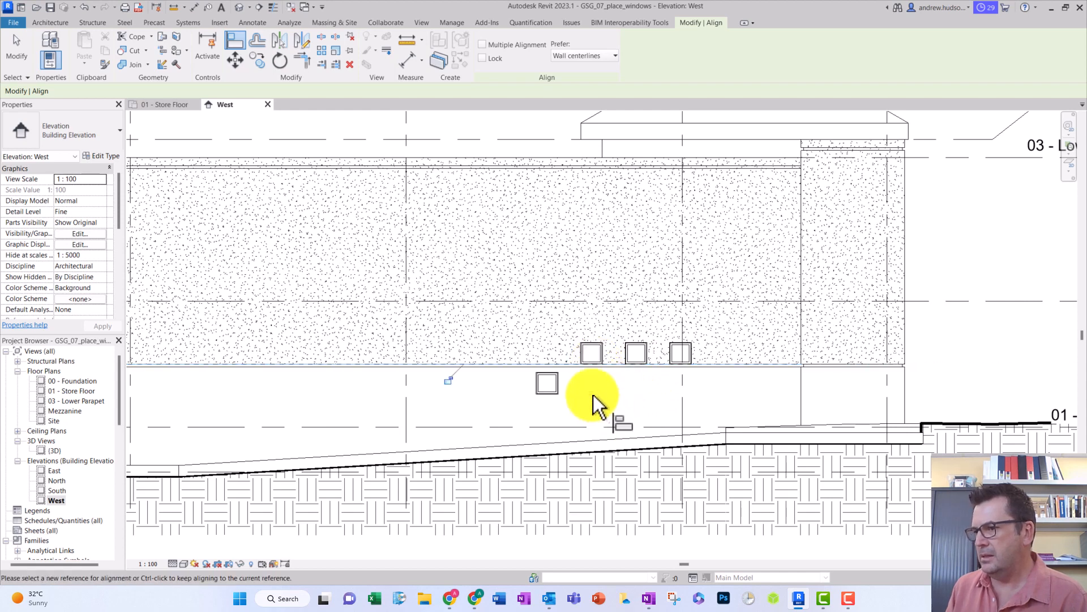
{"action": "left_click", "coordinate": [546, 363]}
{"action": "left_click", "coordinate": [553, 396]}
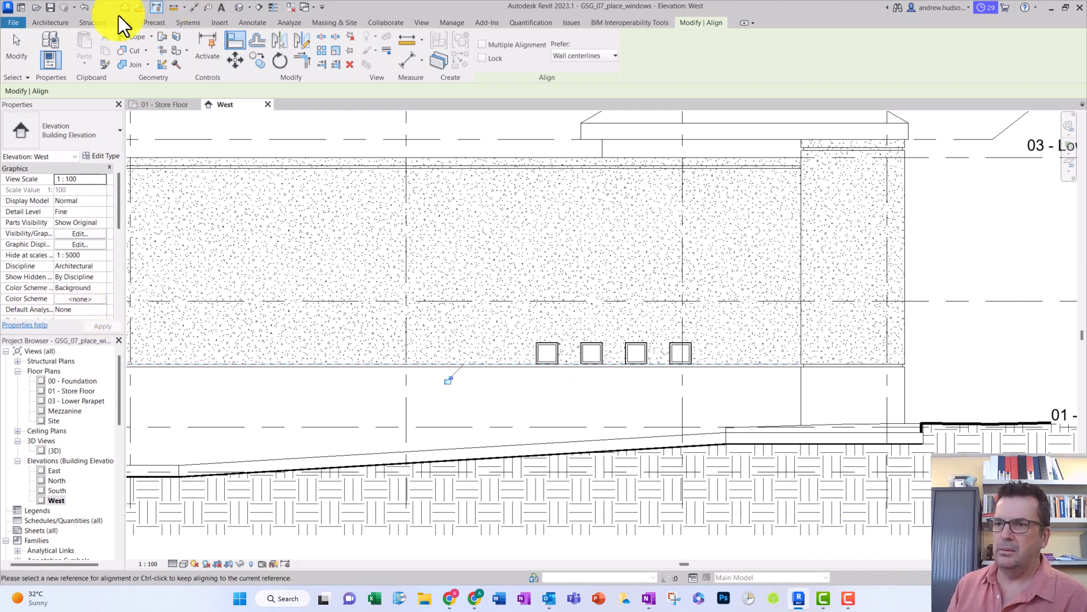
{"action": "left_click", "coordinate": [16, 50]}
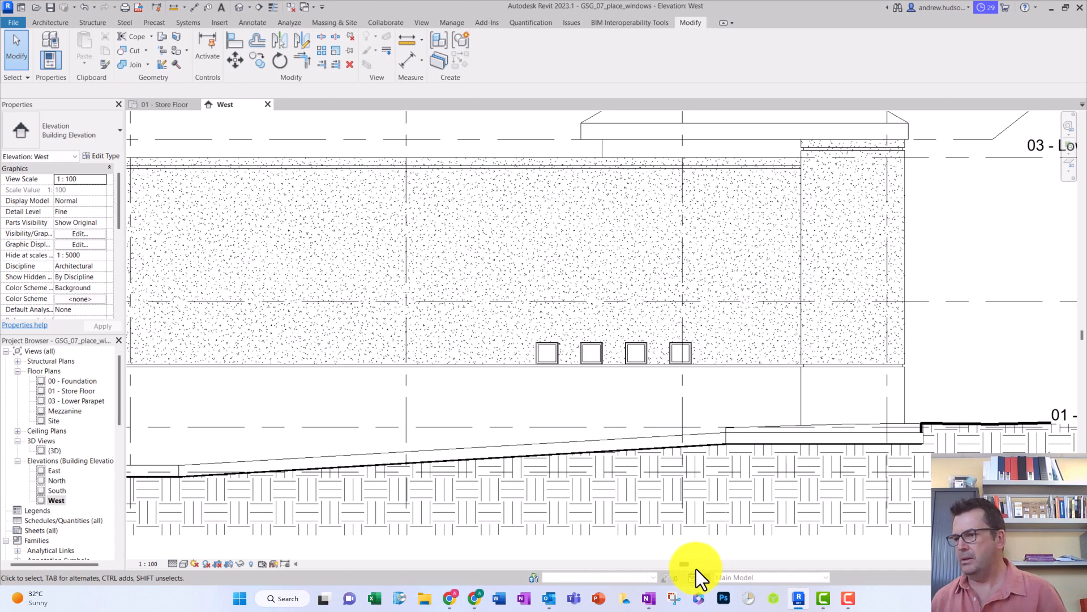
- Return to the 01 - Store Floor plan showing the Break Room's exterior wall
{"action": "left_click", "coordinate": [161, 103]}
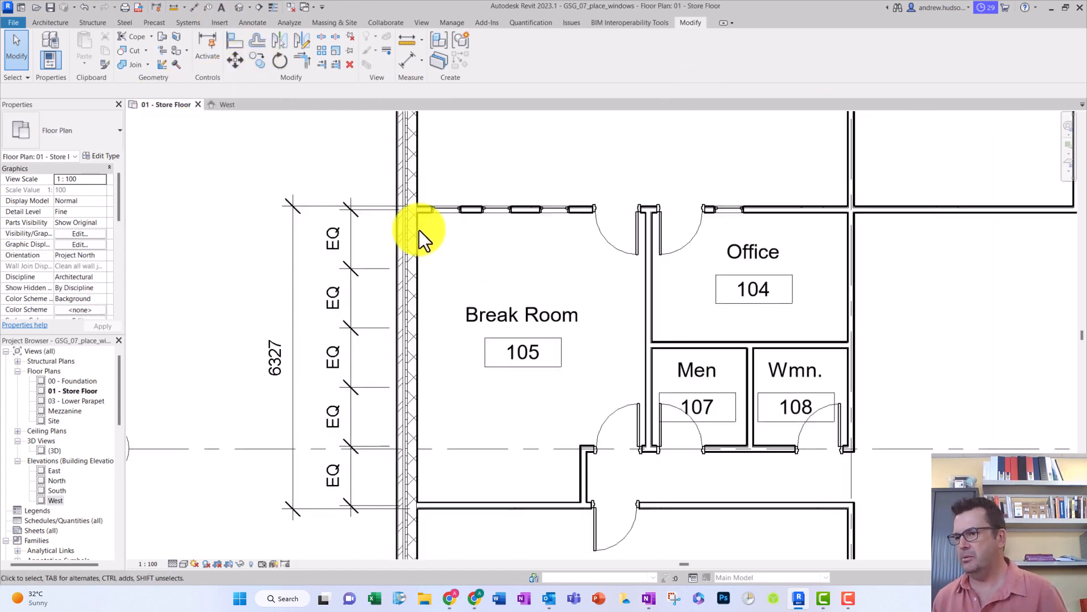